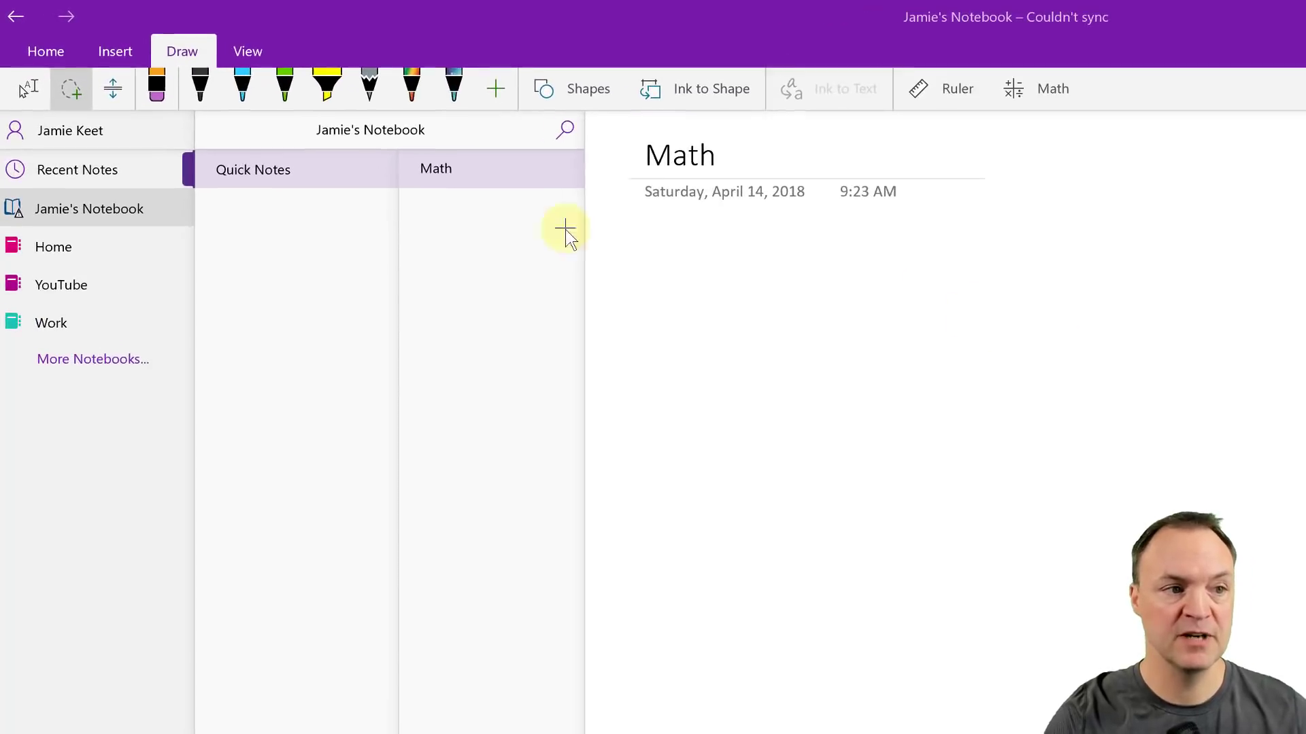
- With the black pen, write the fractions x/2 + x/3 = 1/6 on the Math page
{"action": "left_click", "coordinate": [202, 88]}
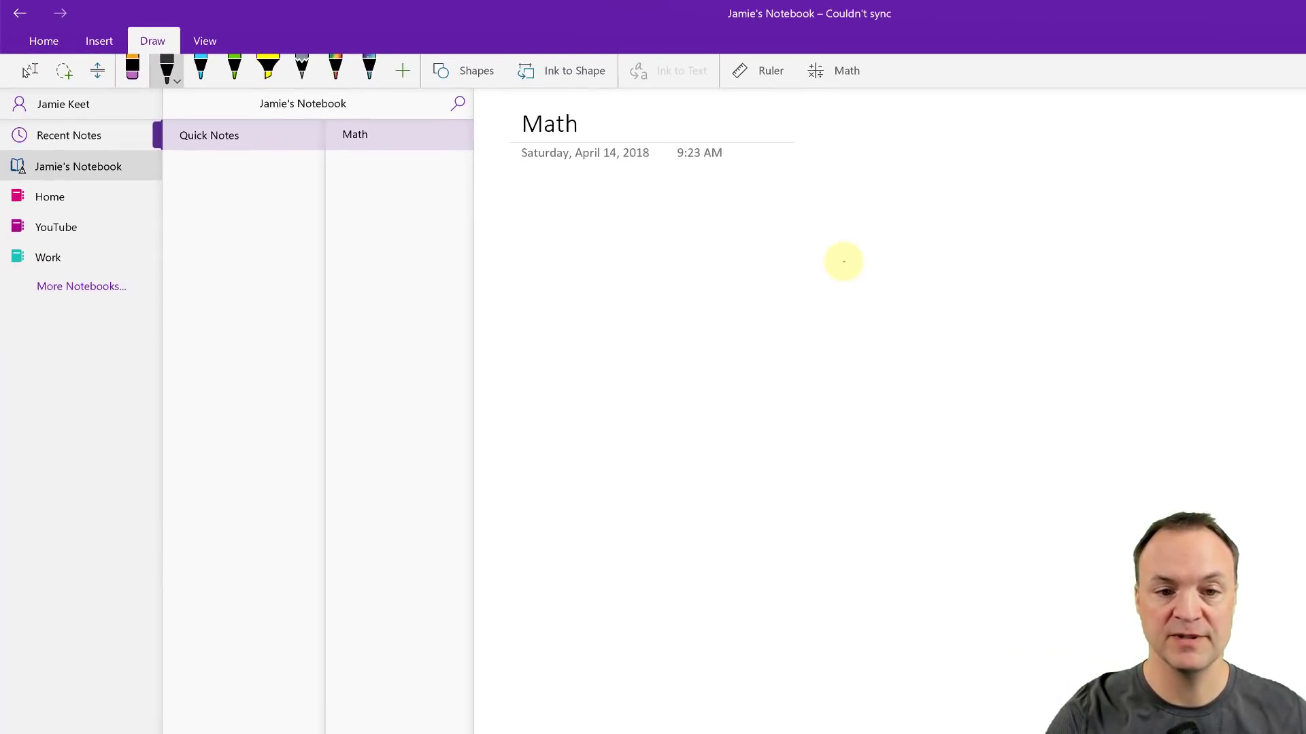
{"action": "mouse_move", "coordinate": [845, 245]}
{"action": "left_mouse_down"}
{"action": "mouse_move", "coordinate": [823, 277]}
{"action": "mouse_move", "coordinate": [869, 292]}
{"action": "left_mouse_up"}
{"action": "left_click_drag", "start_coordinate": [857, 344], "coordinate": [861, 344]}
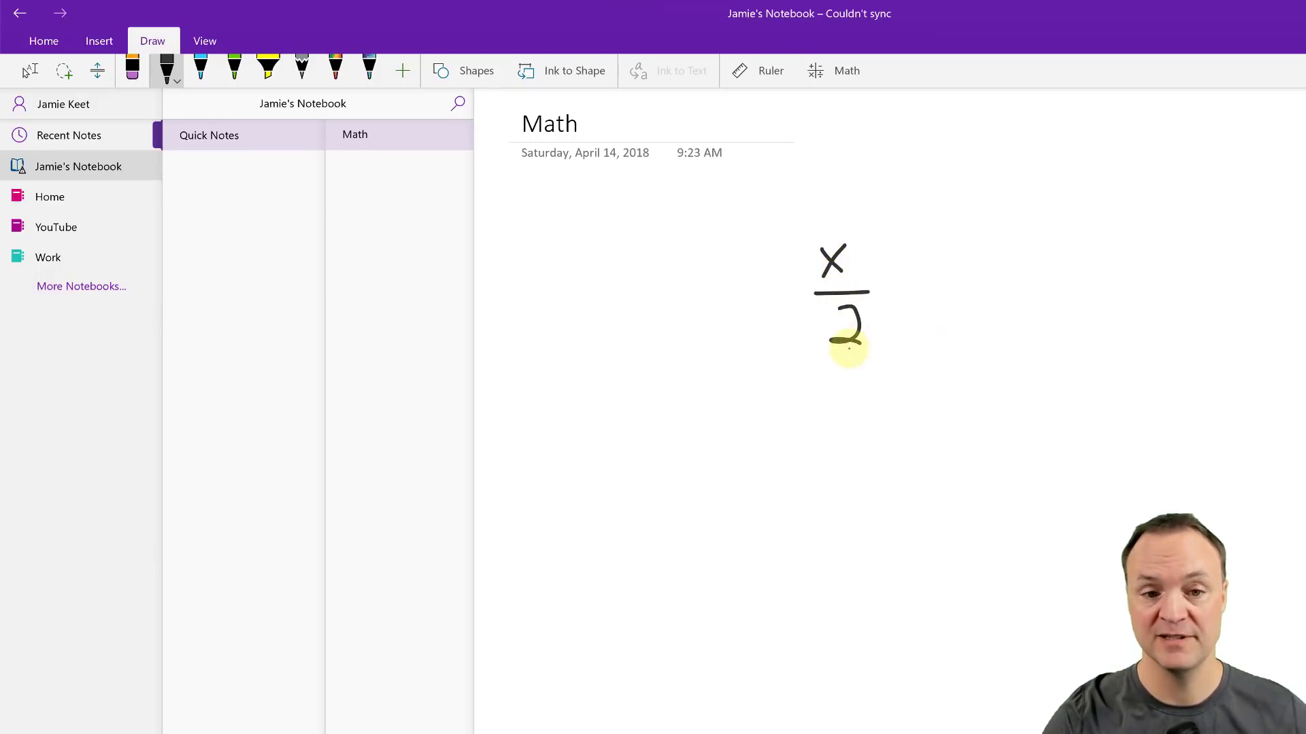
{"action": "left_click_drag", "start_coordinate": [906, 279], "coordinate": [917, 291]}
{"action": "mouse_move", "coordinate": [948, 239]}
{"action": "left_mouse_down"}
{"action": "mouse_move", "coordinate": [937, 273]}
{"action": "mouse_move", "coordinate": [963, 297]}
{"action": "mouse_move", "coordinate": [919, 340]}
{"action": "left_mouse_up"}
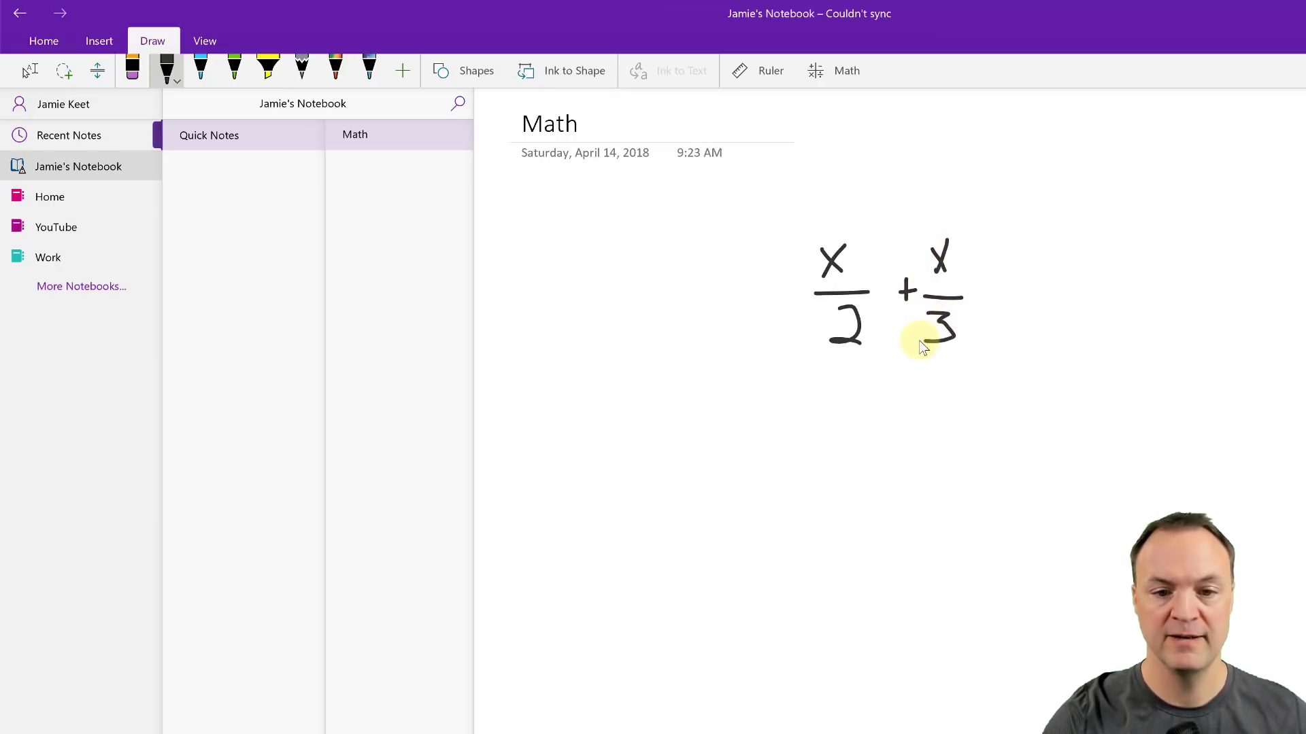
{"action": "mouse_move", "coordinate": [981, 294]}
{"action": "left_mouse_down"}
{"action": "mouse_move", "coordinate": [1019, 297]}
{"action": "mouse_move", "coordinate": [1006, 308]}
{"action": "left_mouse_up"}
{"action": "mouse_move", "coordinate": [1054, 234]}
{"action": "left_mouse_down"}
{"action": "mouse_move", "coordinate": [1056, 286]}
{"action": "mouse_move", "coordinate": [1078, 311]}
{"action": "mouse_move", "coordinate": [1064, 342]}
{"action": "left_mouse_up"}
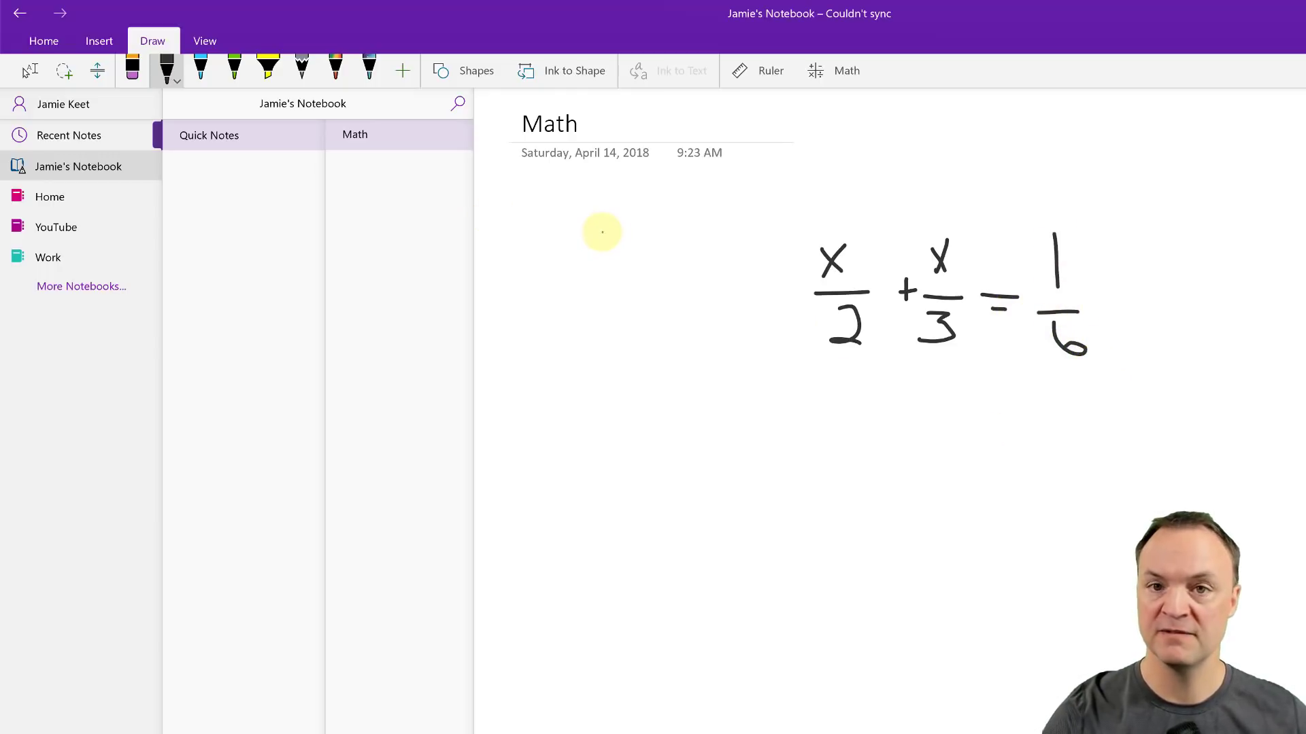
- Lasso-select the handwritten equation and solve it for x in the Math pane
{"action": "left_click", "coordinate": [65, 74]}
{"action": "mouse_move", "coordinate": [677, 214]}
{"action": "left_mouse_down"}
{"action": "mouse_move", "coordinate": [1242, 379]}
{"action": "mouse_move", "coordinate": [1208, 196]}
{"action": "left_mouse_up"}
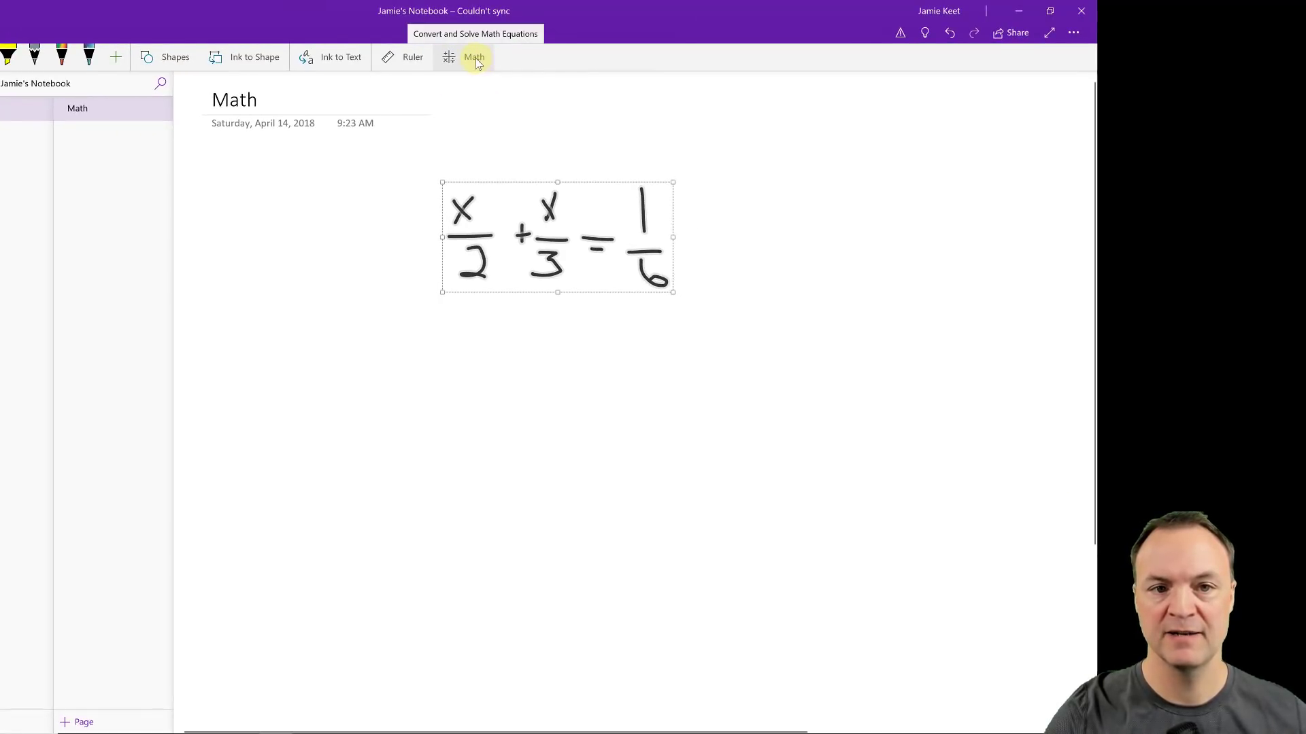
{"action": "left_click", "coordinate": [476, 59]}
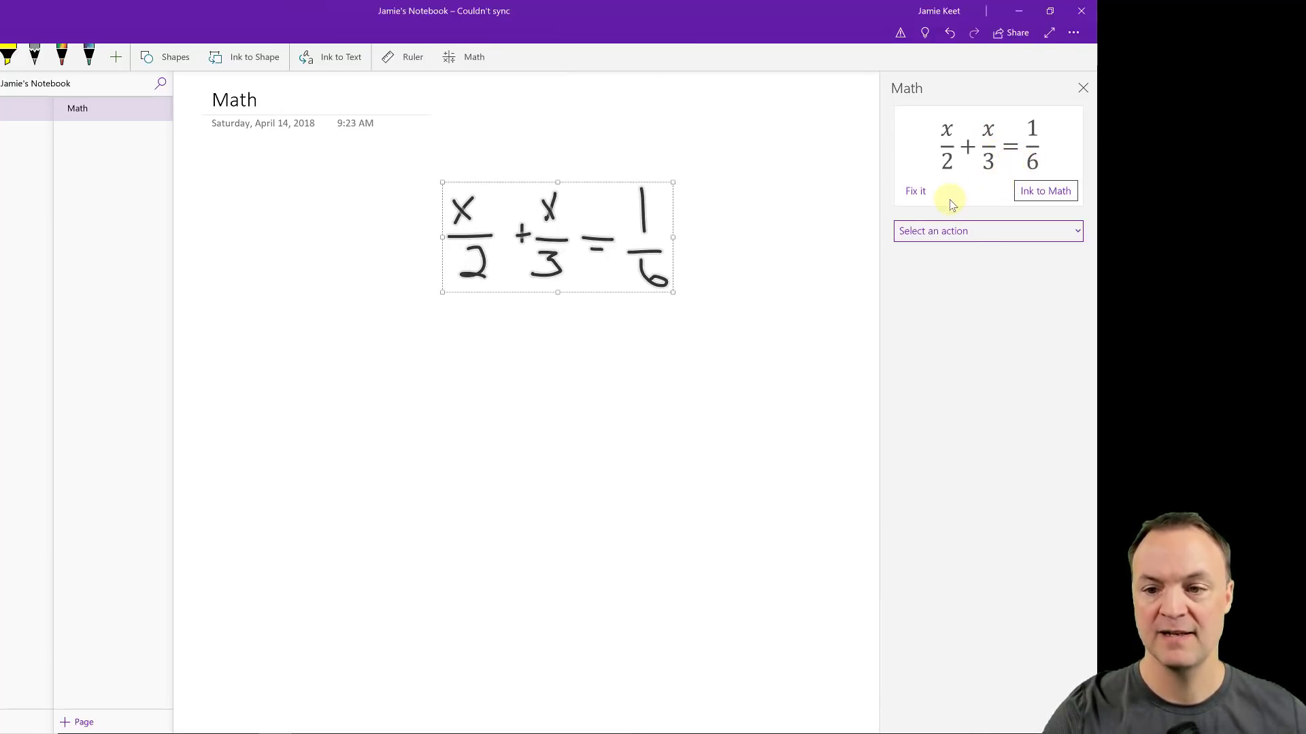
{"action": "left_click", "coordinate": [977, 238]}
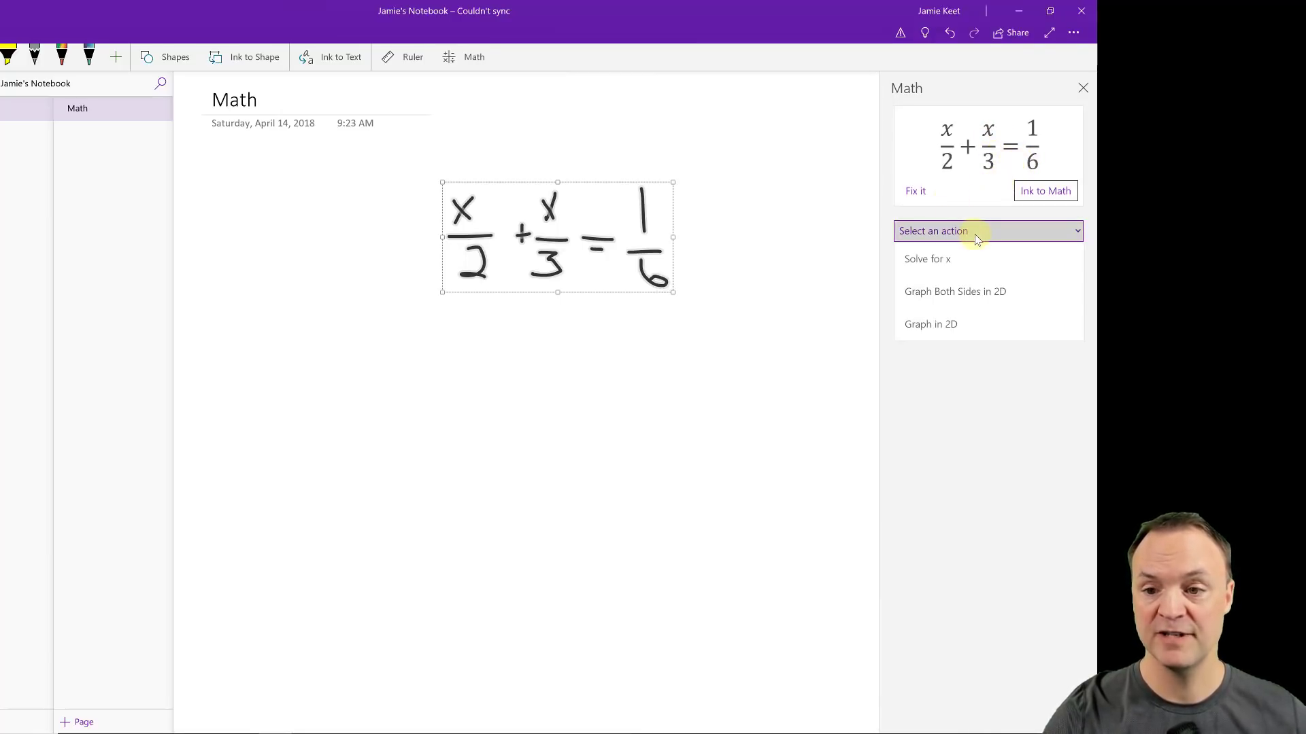
{"action": "left_click", "coordinate": [958, 265]}
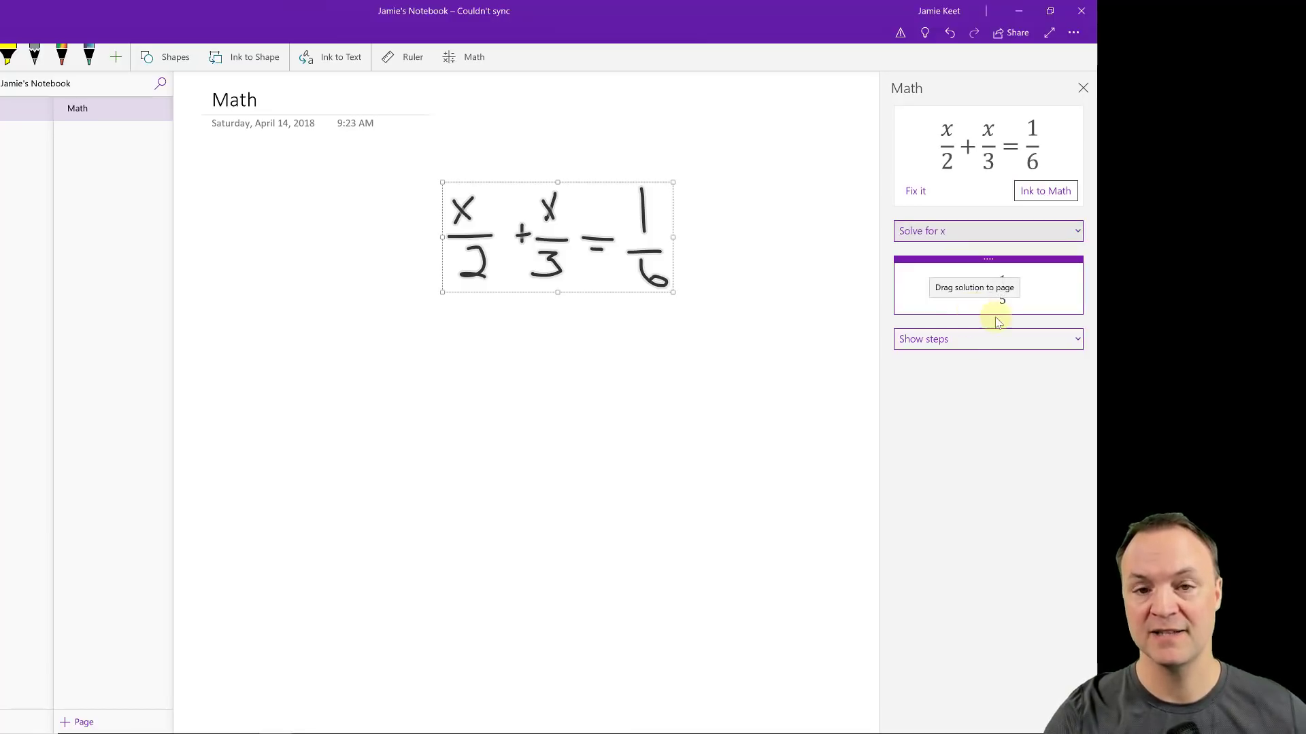
- Show the linear-equation solving steps, then plot the equation with Graph in 2D
{"action": "left_click", "coordinate": [987, 338]}
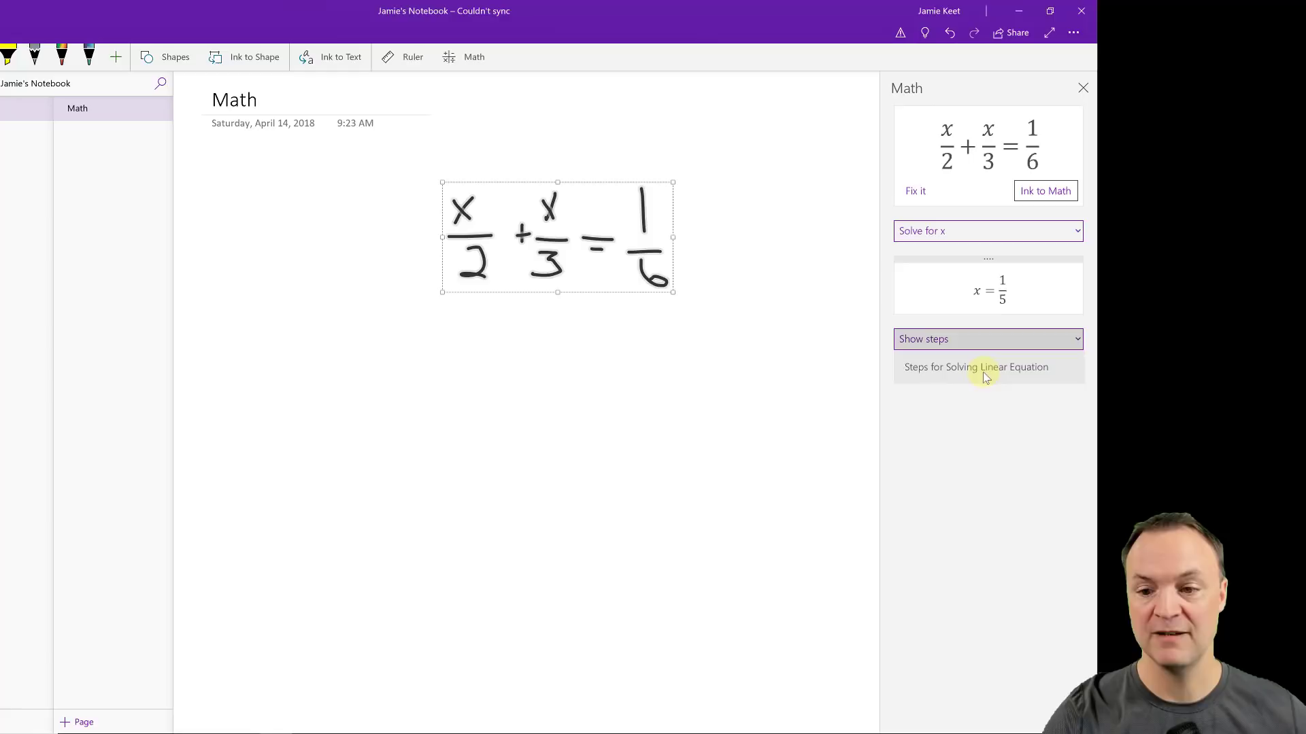
{"action": "left_click", "coordinate": [980, 368]}
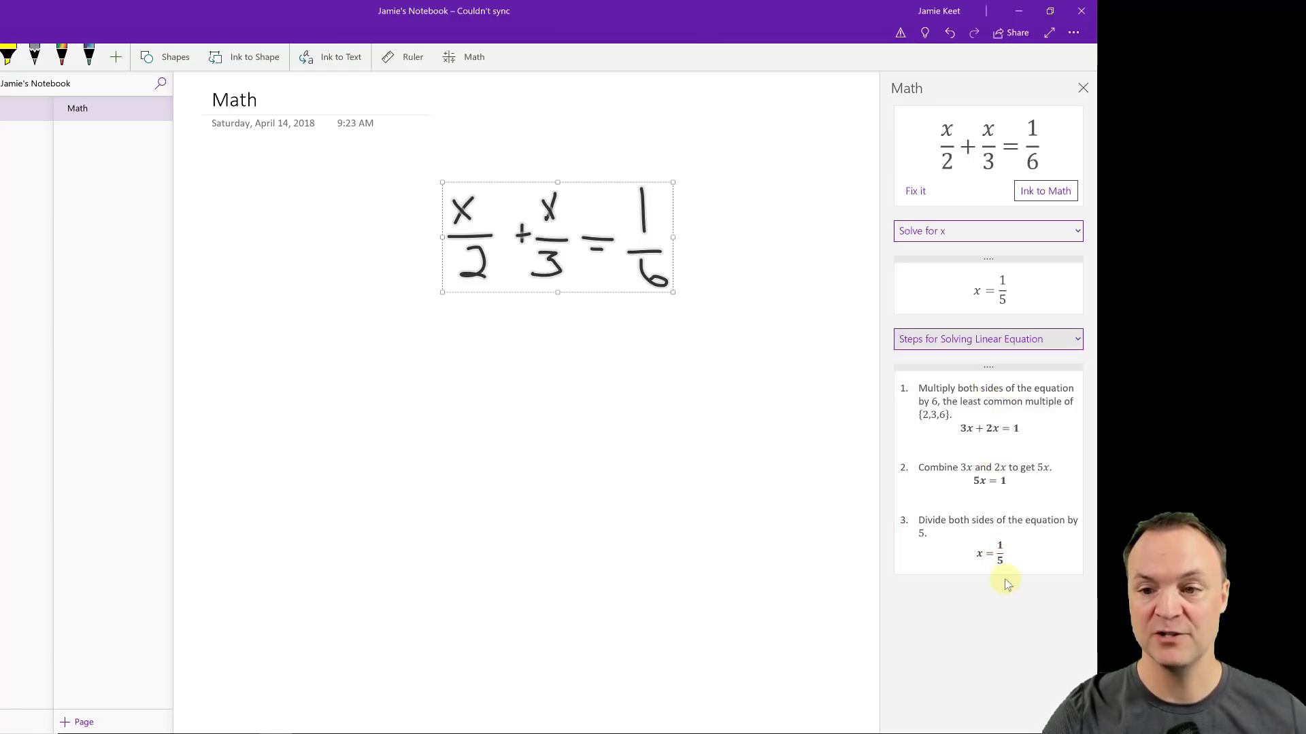
{"action": "left_click", "coordinate": [980, 236]}
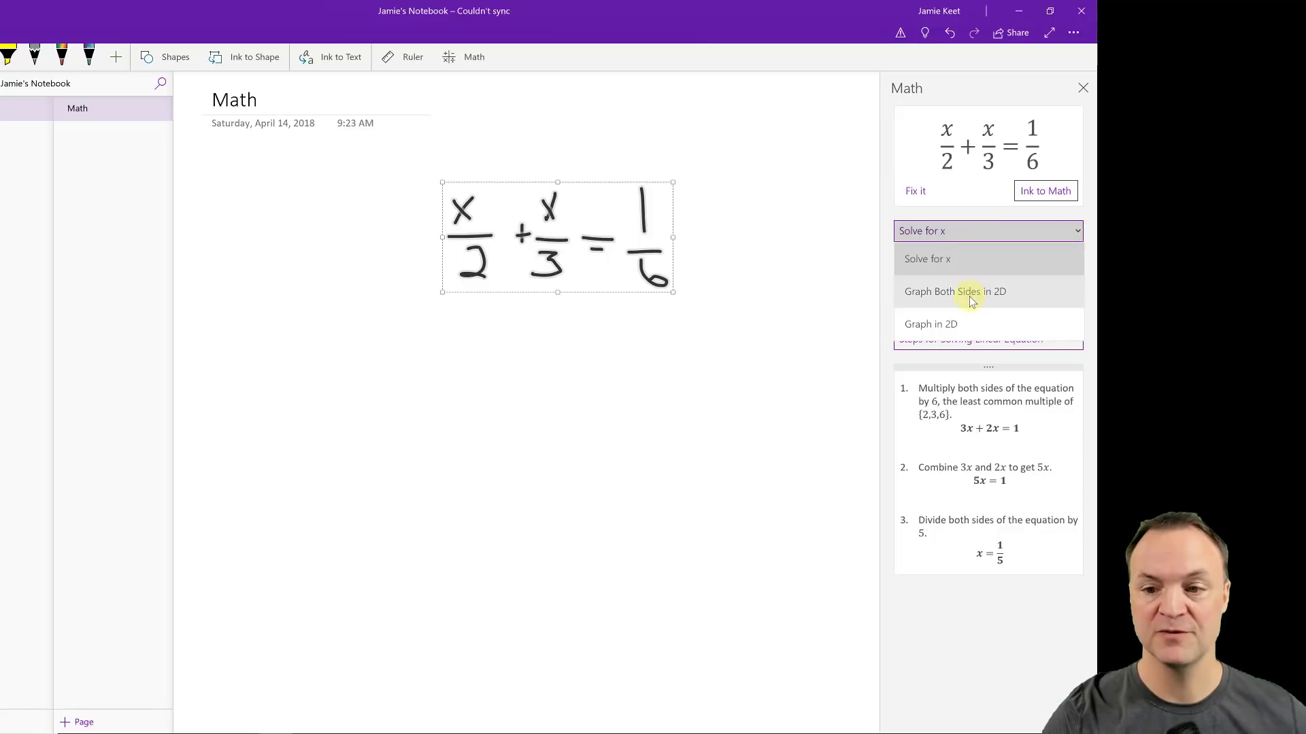
{"action": "left_click", "coordinate": [978, 293]}
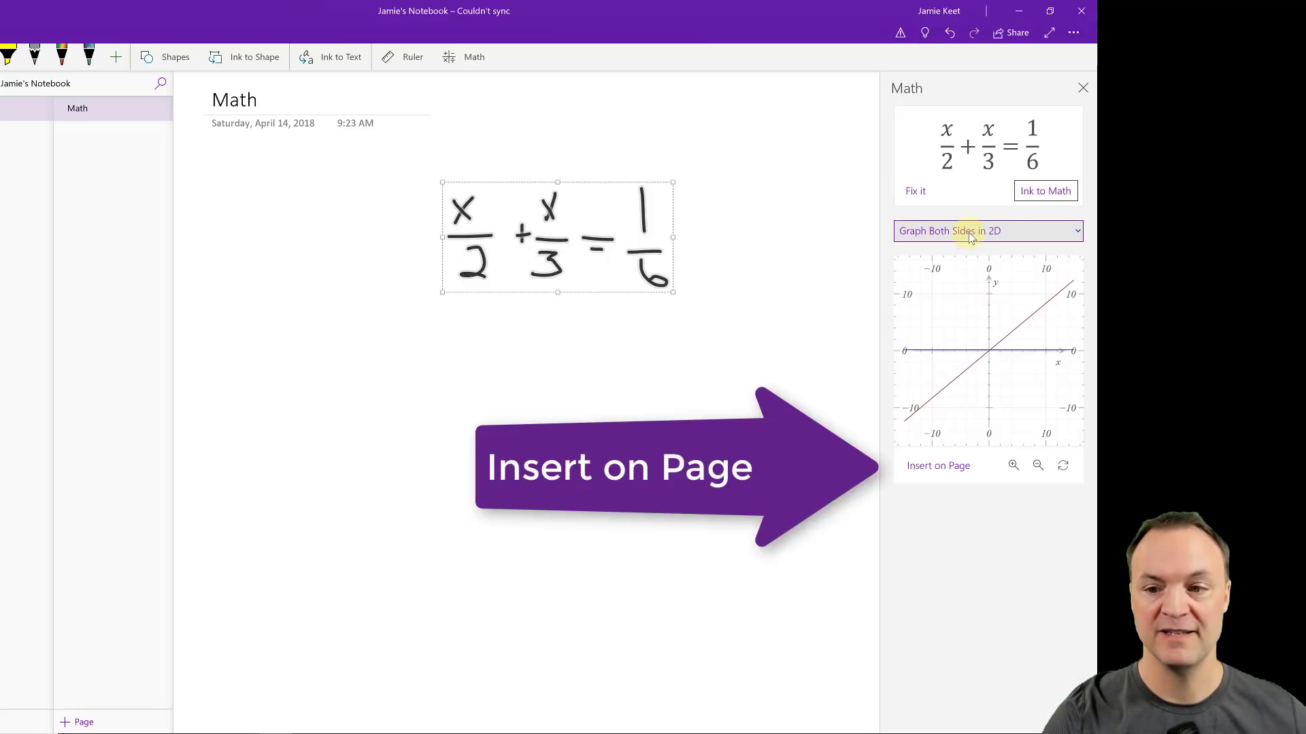
{"action": "left_click", "coordinate": [969, 233]}
{"action": "left_click", "coordinate": [953, 316]}
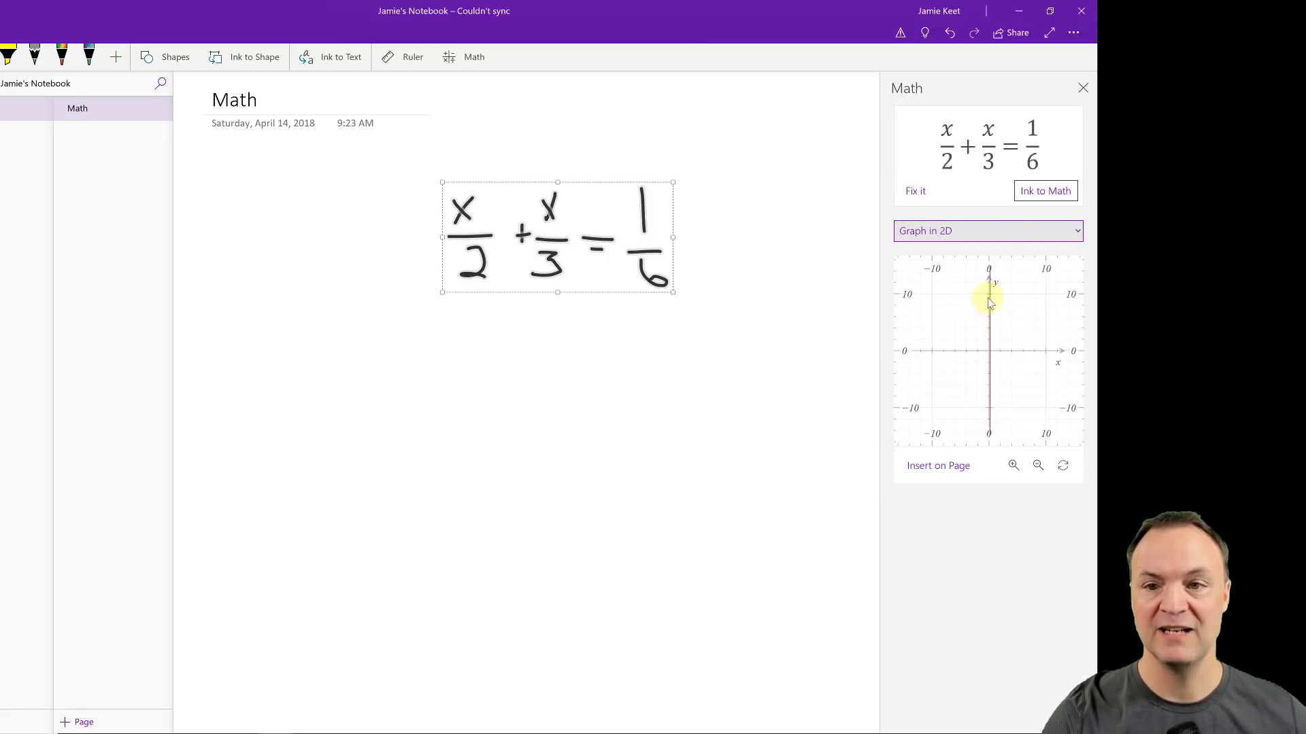
- Convert the handwritten equation into typed math with Ink to Math
{"action": "left_click", "coordinate": [1044, 197]}
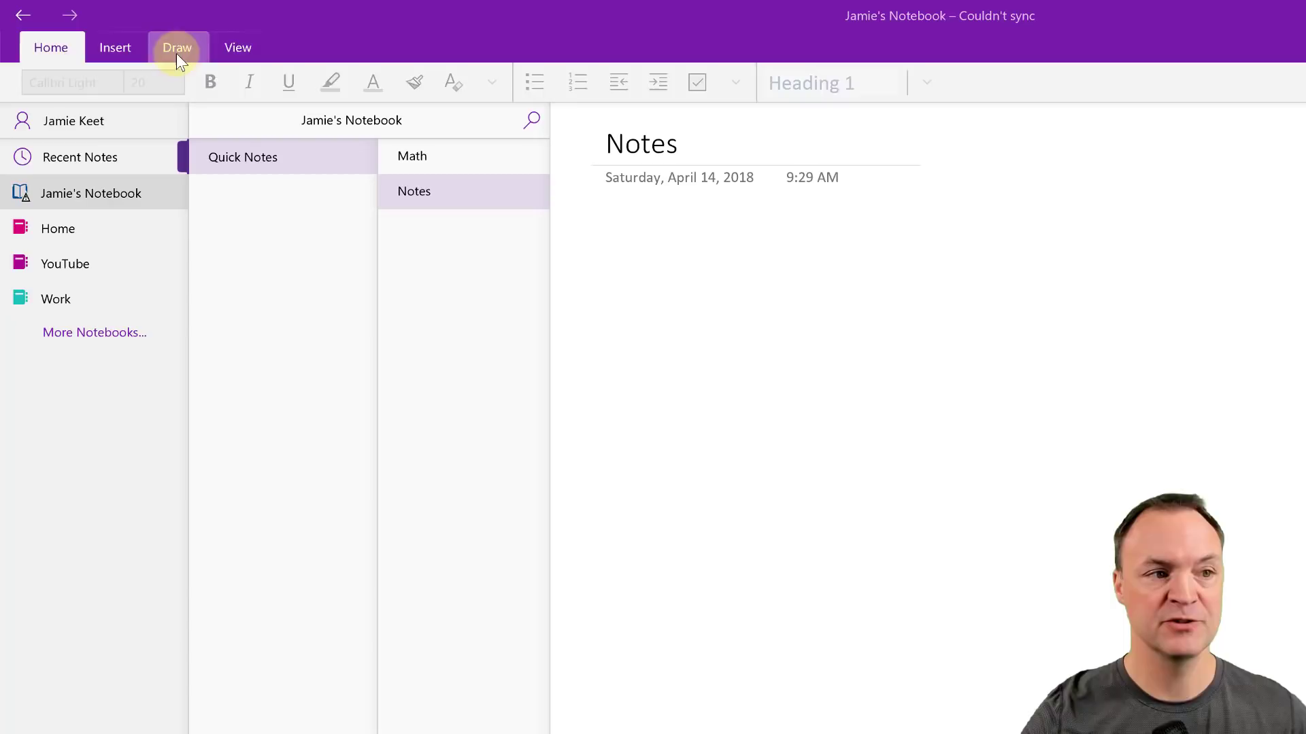
- Pick the black pen and handwrite 'Hello' on the Notes page
{"action": "left_click", "coordinate": [173, 47]}
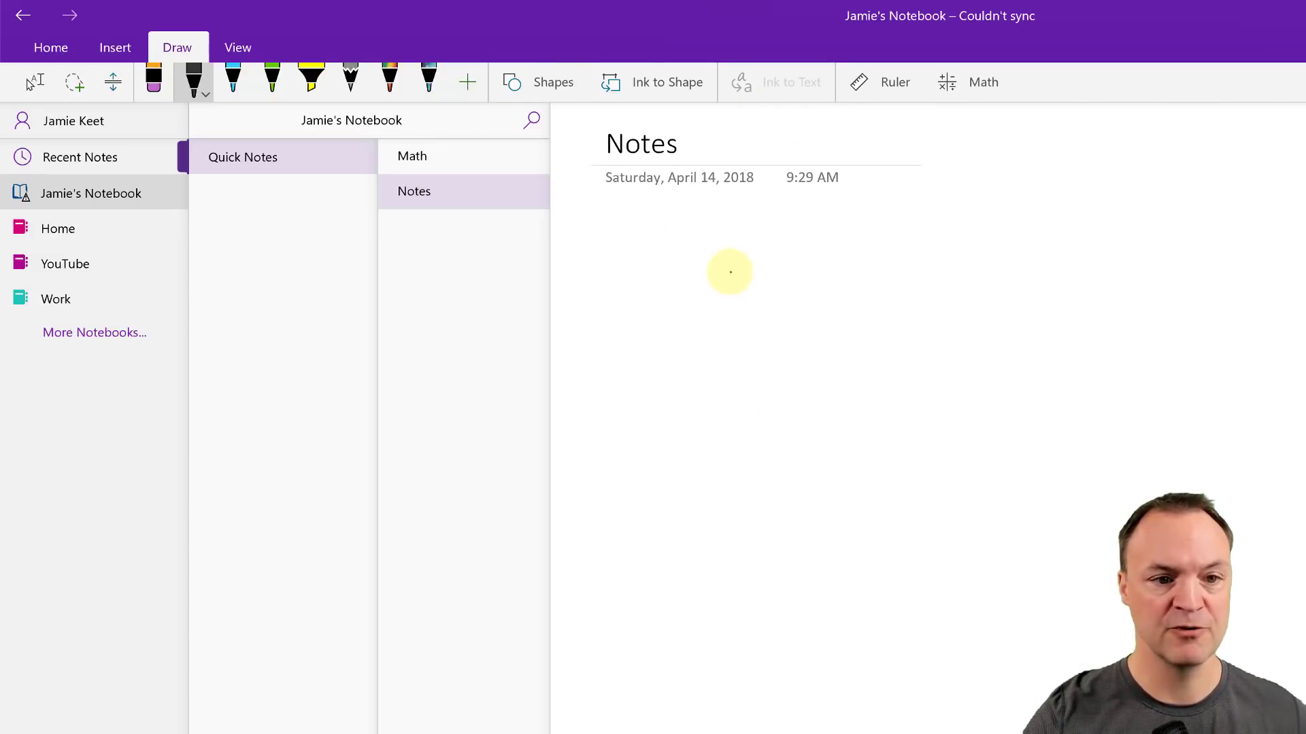
{"action": "mouse_move", "coordinate": [729, 270]}
{"action": "left_mouse_down"}
{"action": "mouse_move", "coordinate": [741, 340]}
{"action": "mouse_move", "coordinate": [755, 298]}
{"action": "mouse_move", "coordinate": [752, 327]}
{"action": "mouse_move", "coordinate": [761, 307]}
{"action": "mouse_move", "coordinate": [801, 333]}
{"action": "left_mouse_up"}
{"action": "left_click", "coordinate": [784, 313]}
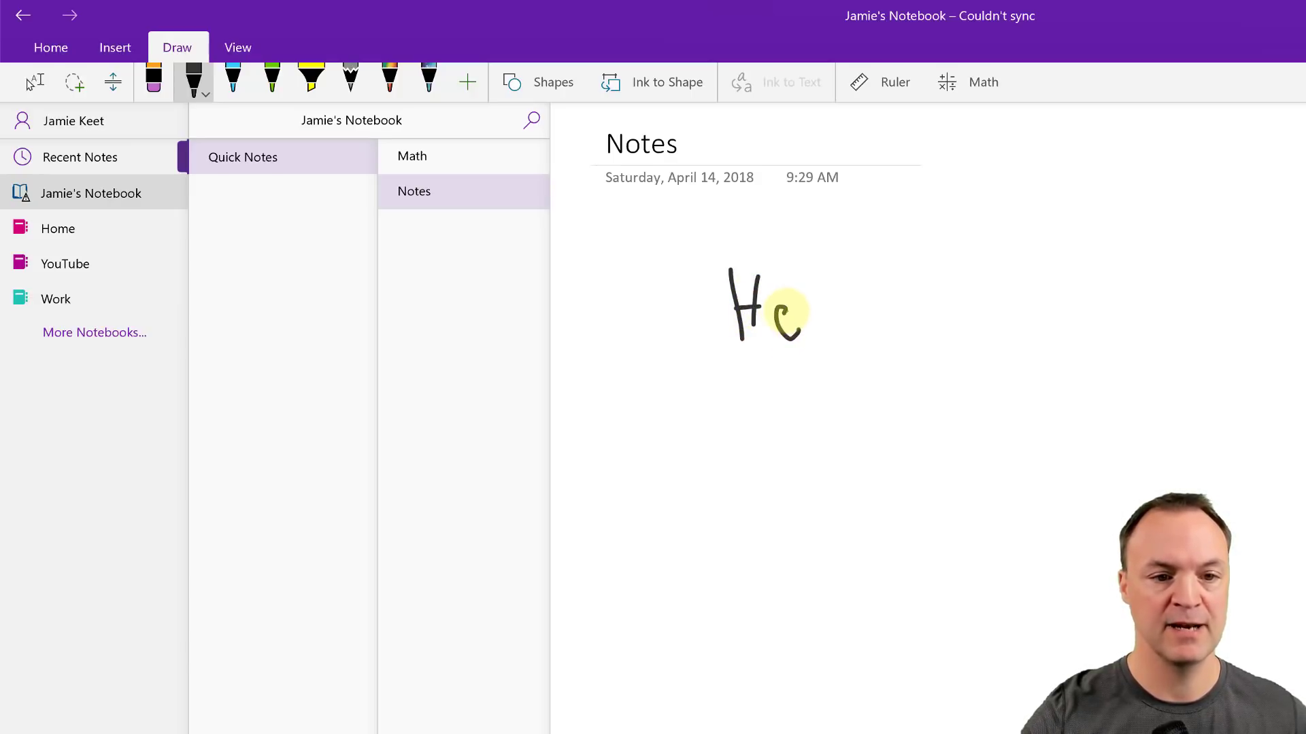
{"action": "mouse_move", "coordinate": [822, 275]}
{"action": "left_mouse_down"}
{"action": "mouse_move", "coordinate": [826, 332]}
{"action": "mouse_move", "coordinate": [867, 336]}
{"action": "mouse_move", "coordinate": [880, 309]}
{"action": "left_mouse_up"}
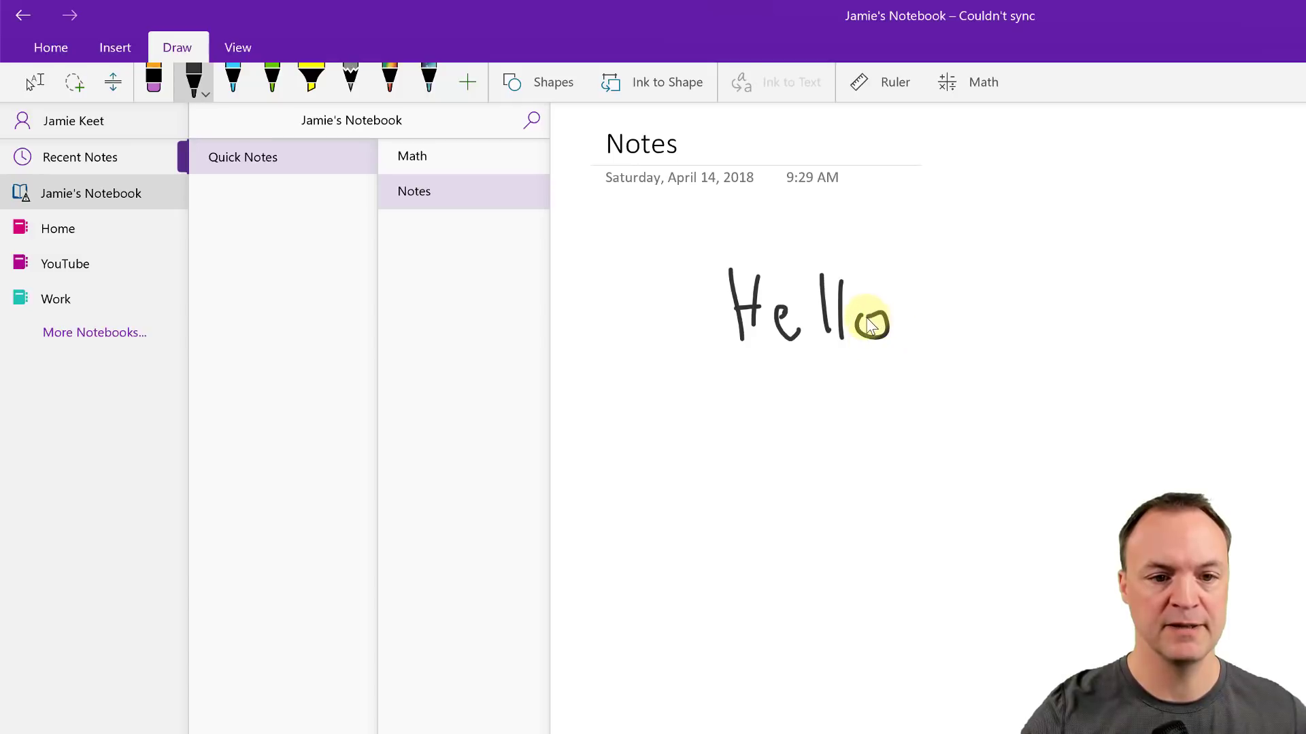
{"action": "left_click", "coordinate": [255, 50]}
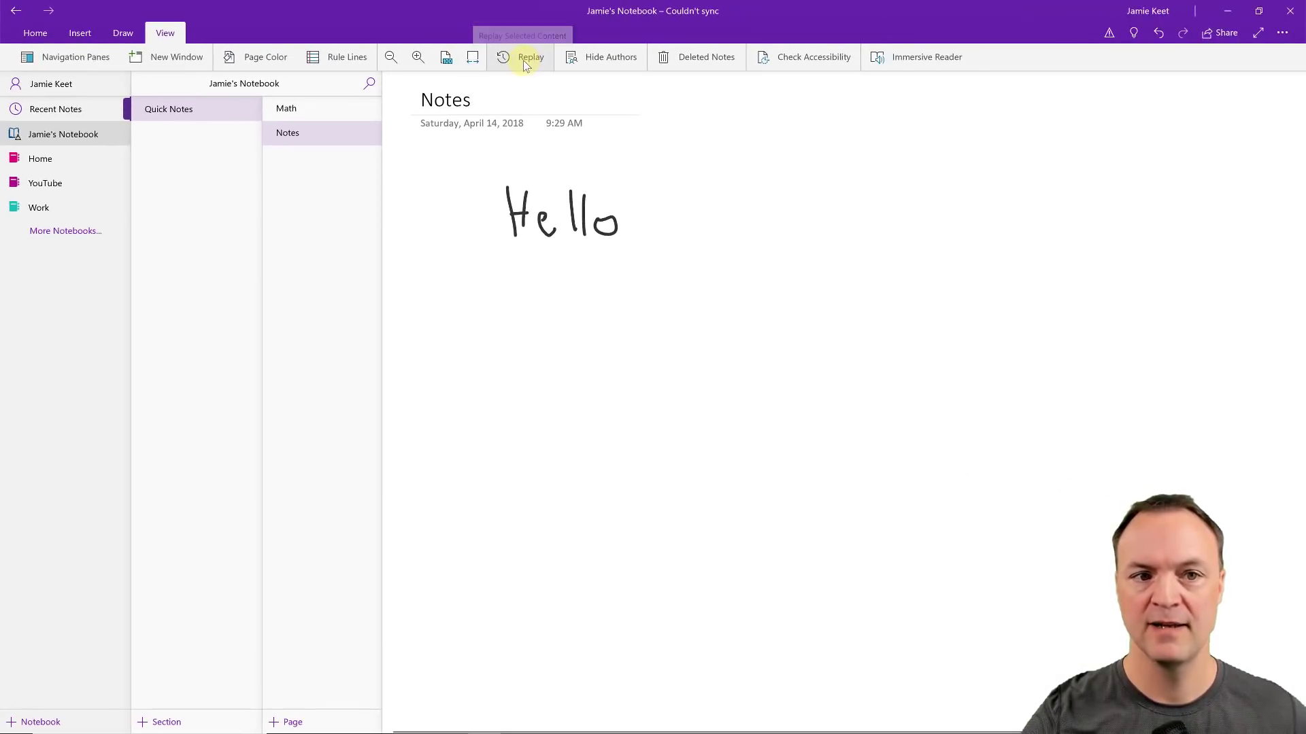
{"action": "left_click", "coordinate": [523, 60]}
{"action": "mouse_move", "coordinate": [433, 153]}
{"action": "left_mouse_down"}
{"action": "mouse_move", "coordinate": [524, 283]}
{"action": "mouse_move", "coordinate": [795, 287]}
{"action": "left_mouse_up"}
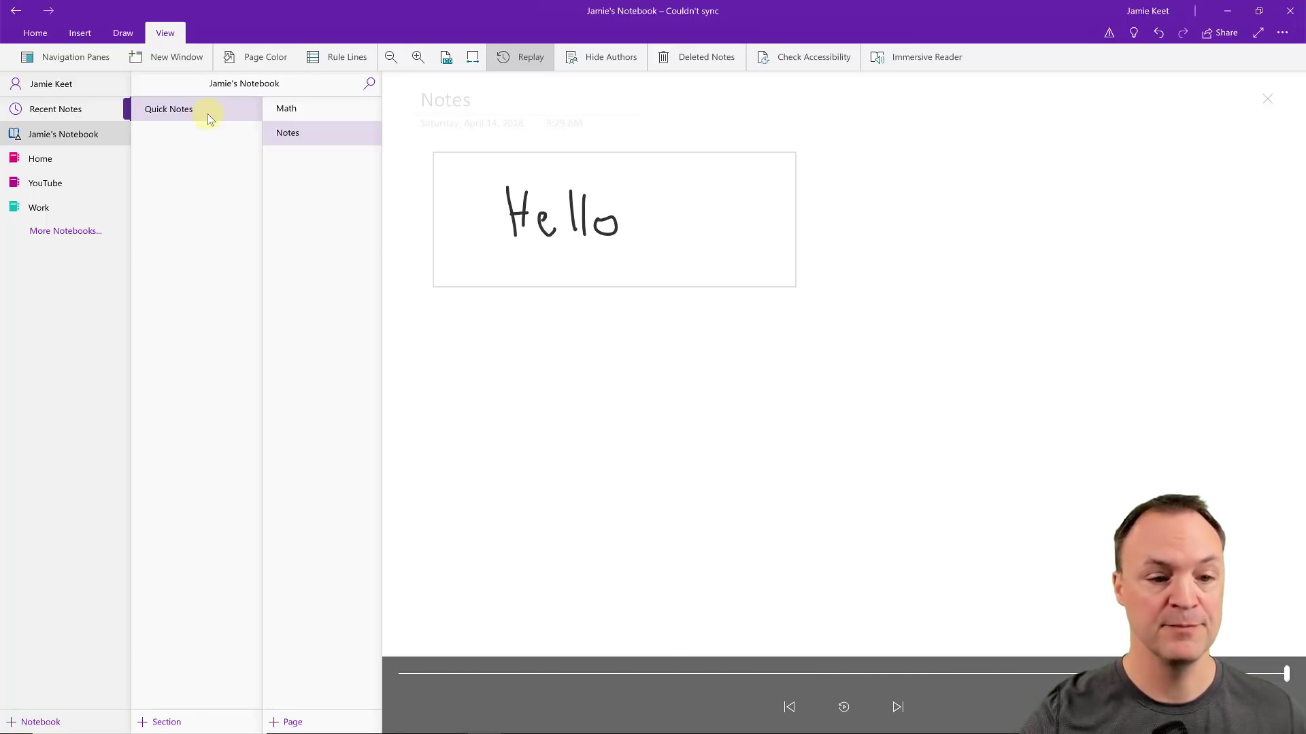
{"action": "left_click", "coordinate": [1266, 99]}
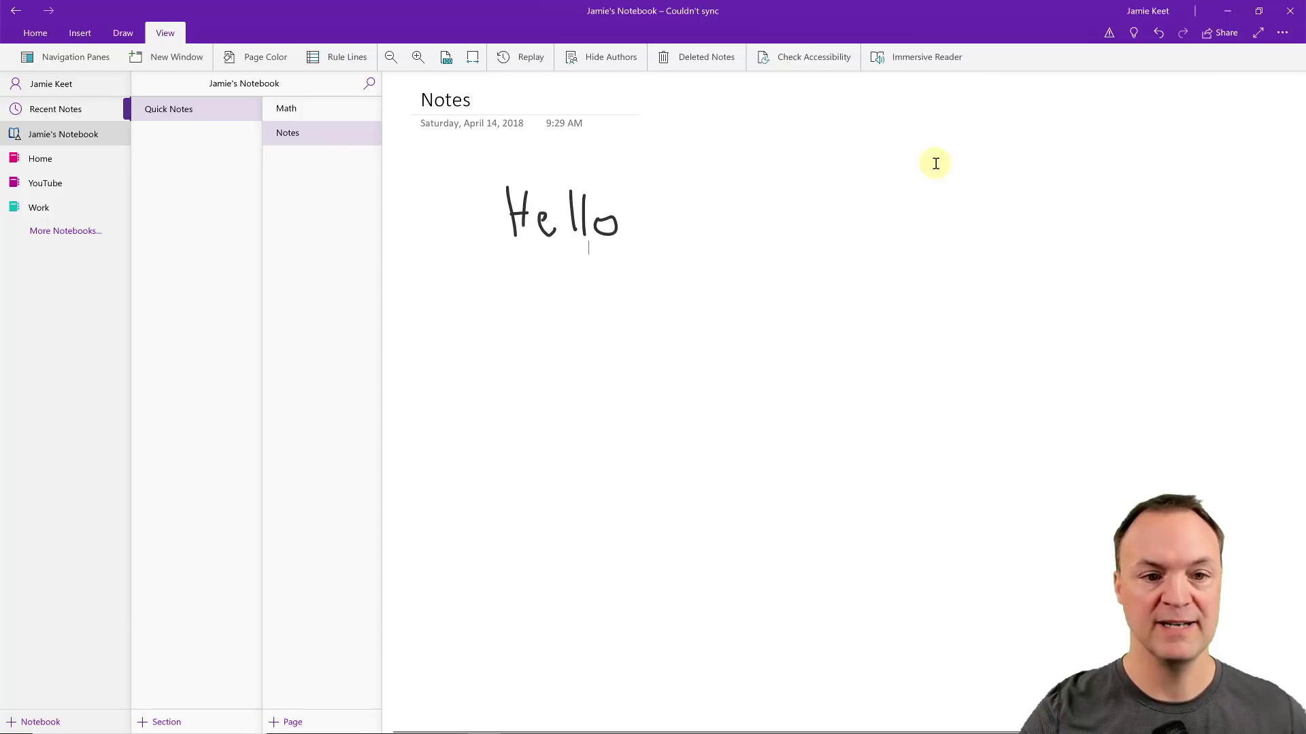
{"action": "left_click", "coordinate": [122, 34]}
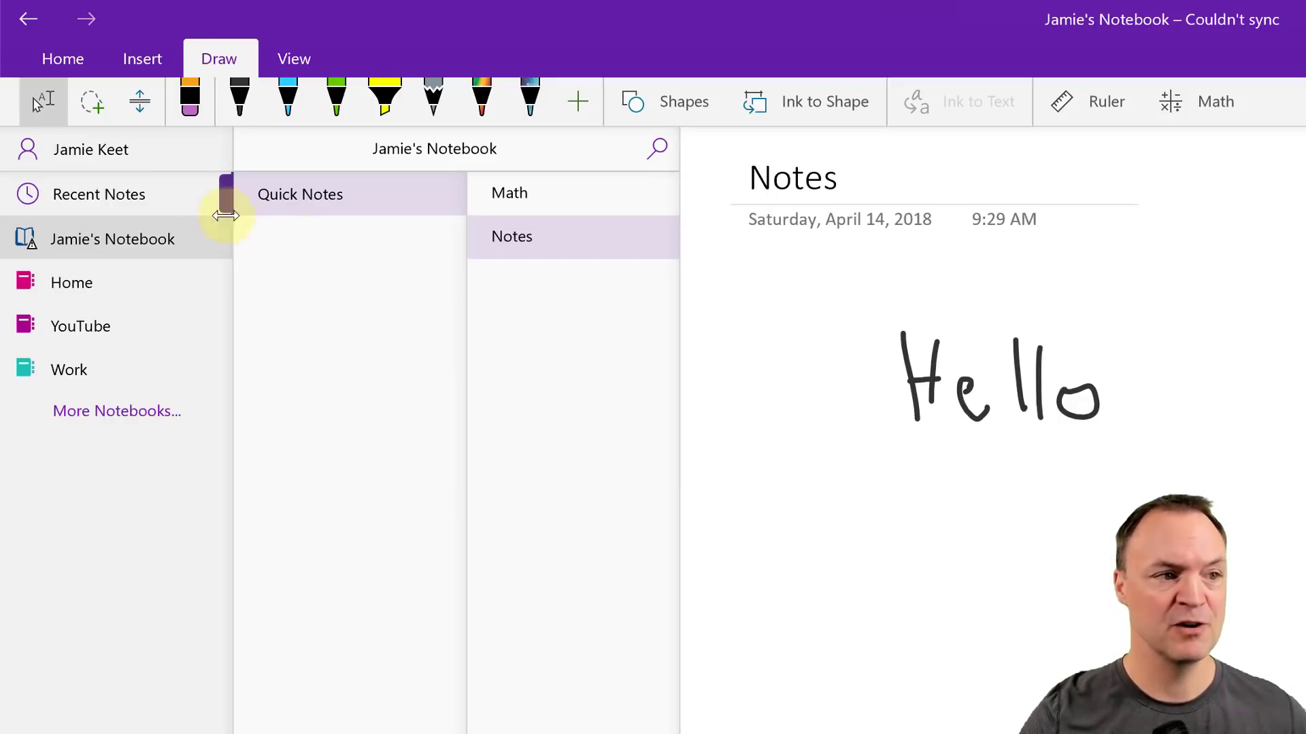
- Select the Hello ink and convert it to typed text with Ink to Text
{"action": "mouse_move", "coordinate": [1214, 517]}
{"action": "left_mouse_down"}
{"action": "mouse_move", "coordinate": [854, 388]}
{"action": "mouse_move", "coordinate": [824, 300]}
{"action": "left_mouse_up"}
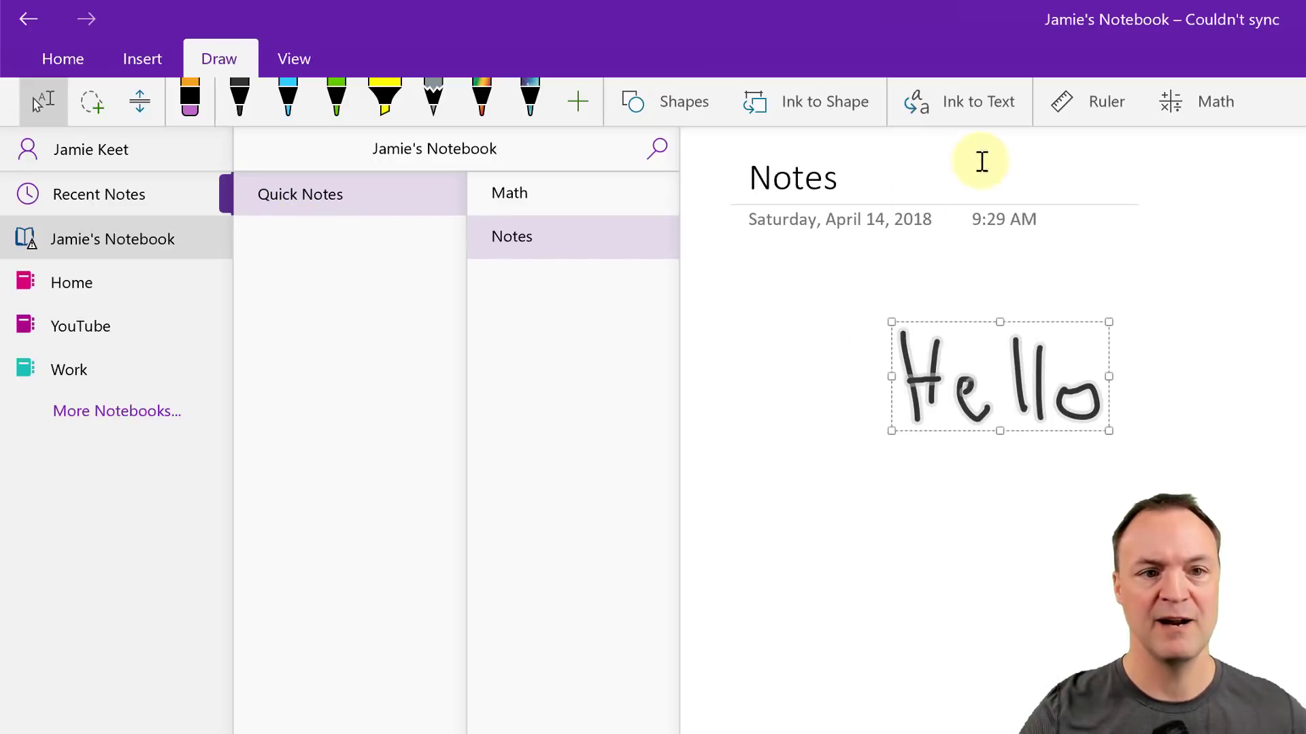
{"action": "left_click", "coordinate": [974, 101]}
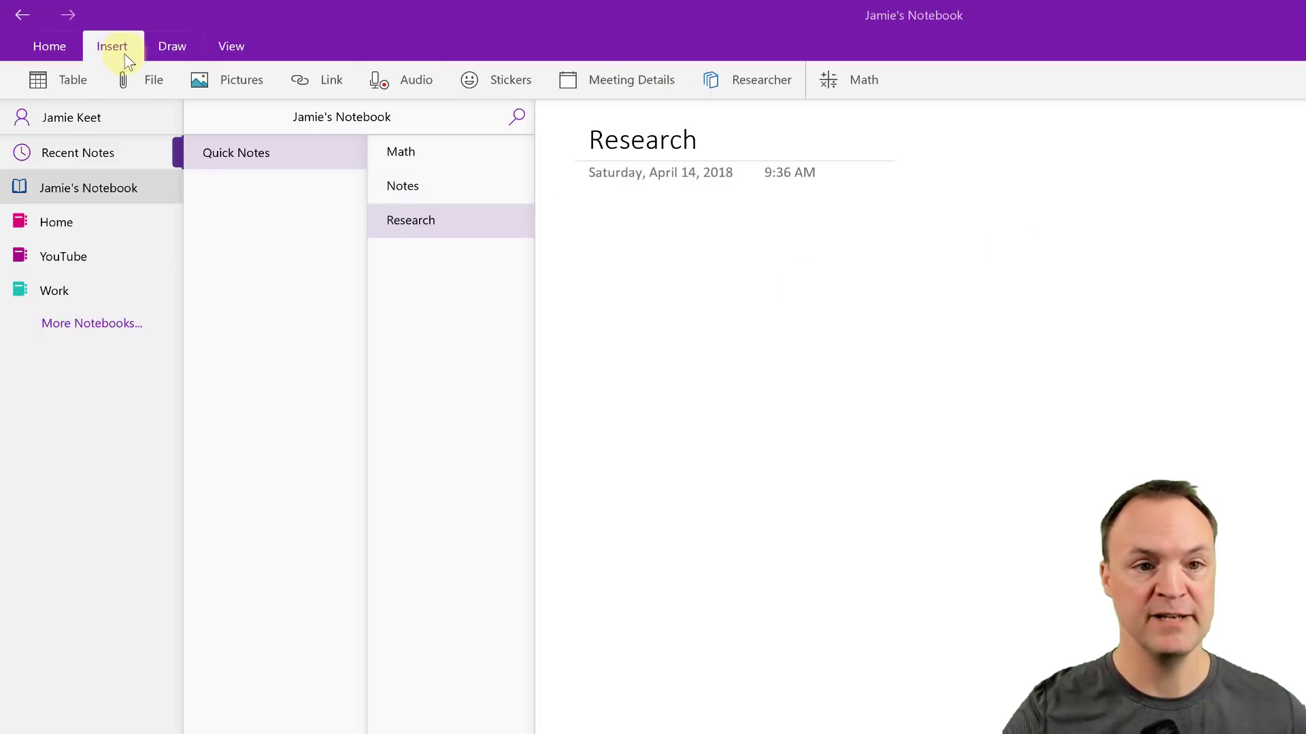
- Open Researcher from the Insert tab and search for 'dogs'
{"action": "left_click", "coordinate": [761, 79]}
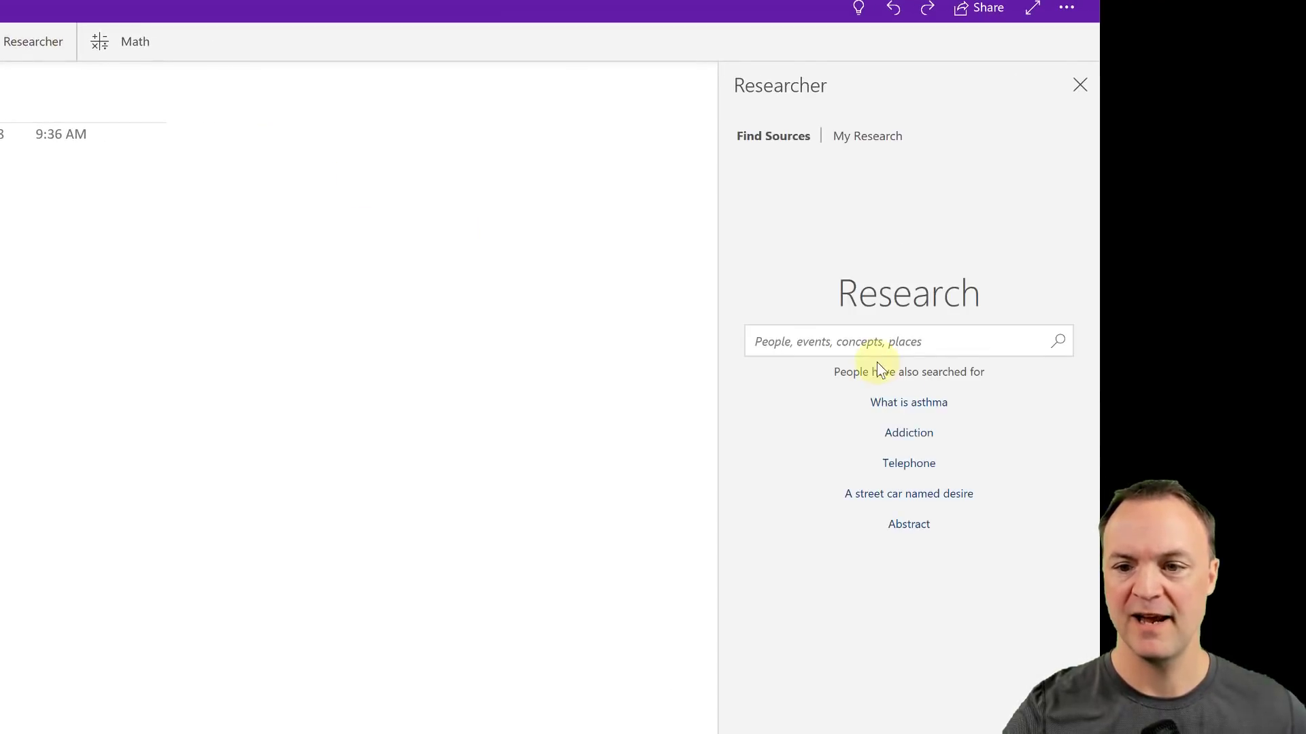
{"action": "type", "text": "dogs"}
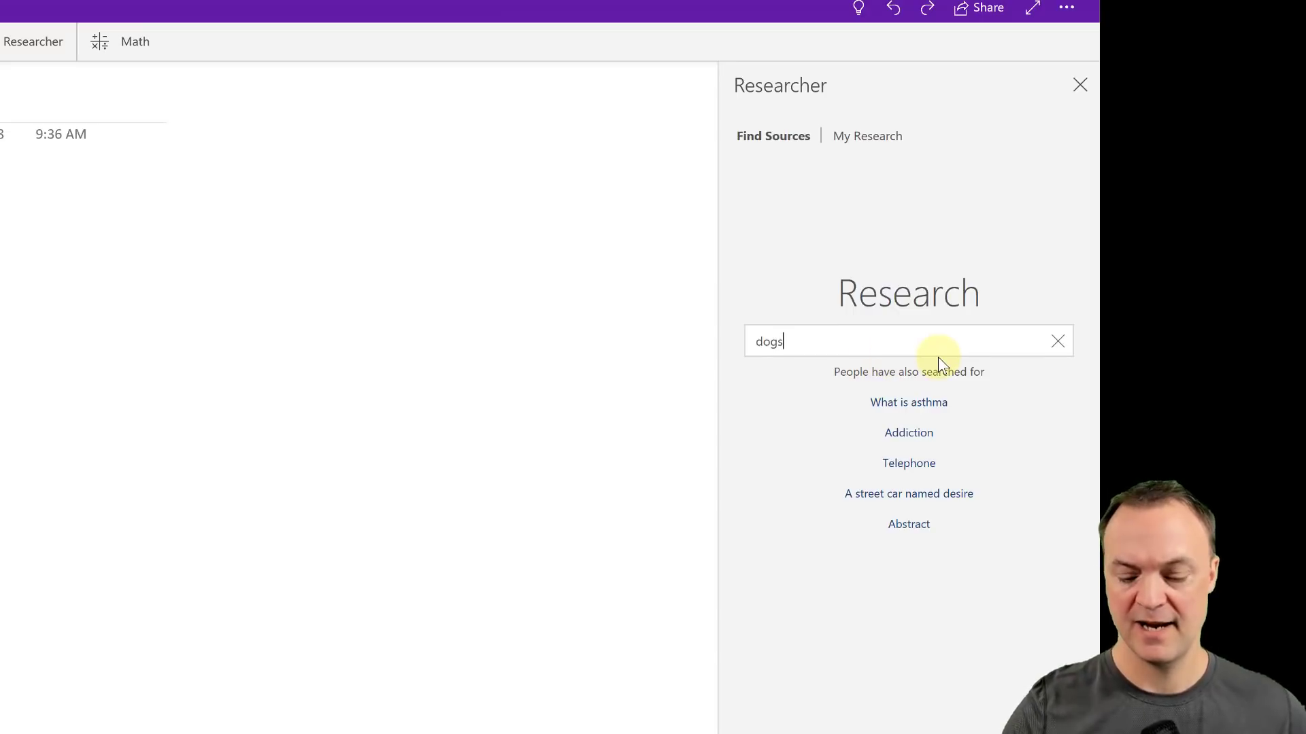
{"action": "key", "text": "Return"}
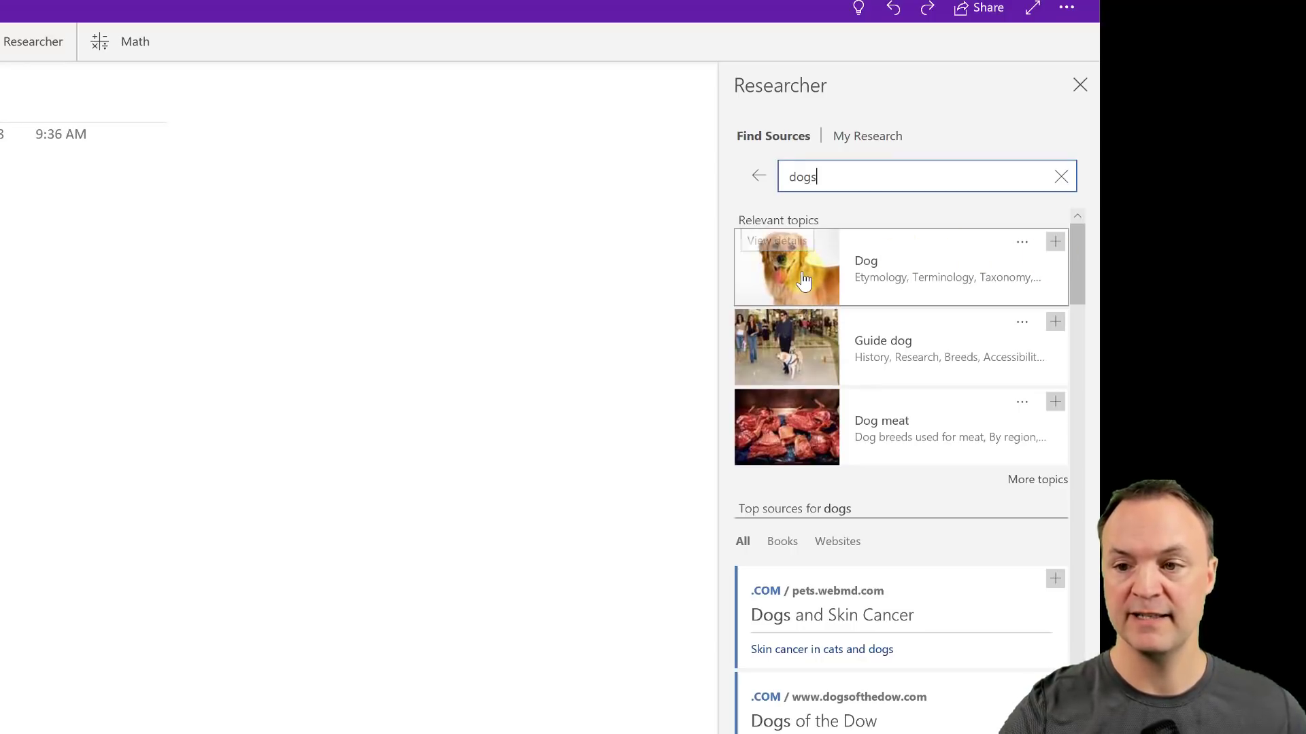
- Add the Dog topic card to the Research page, then open the topic and add it again
{"action": "left_click", "coordinate": [1056, 246]}
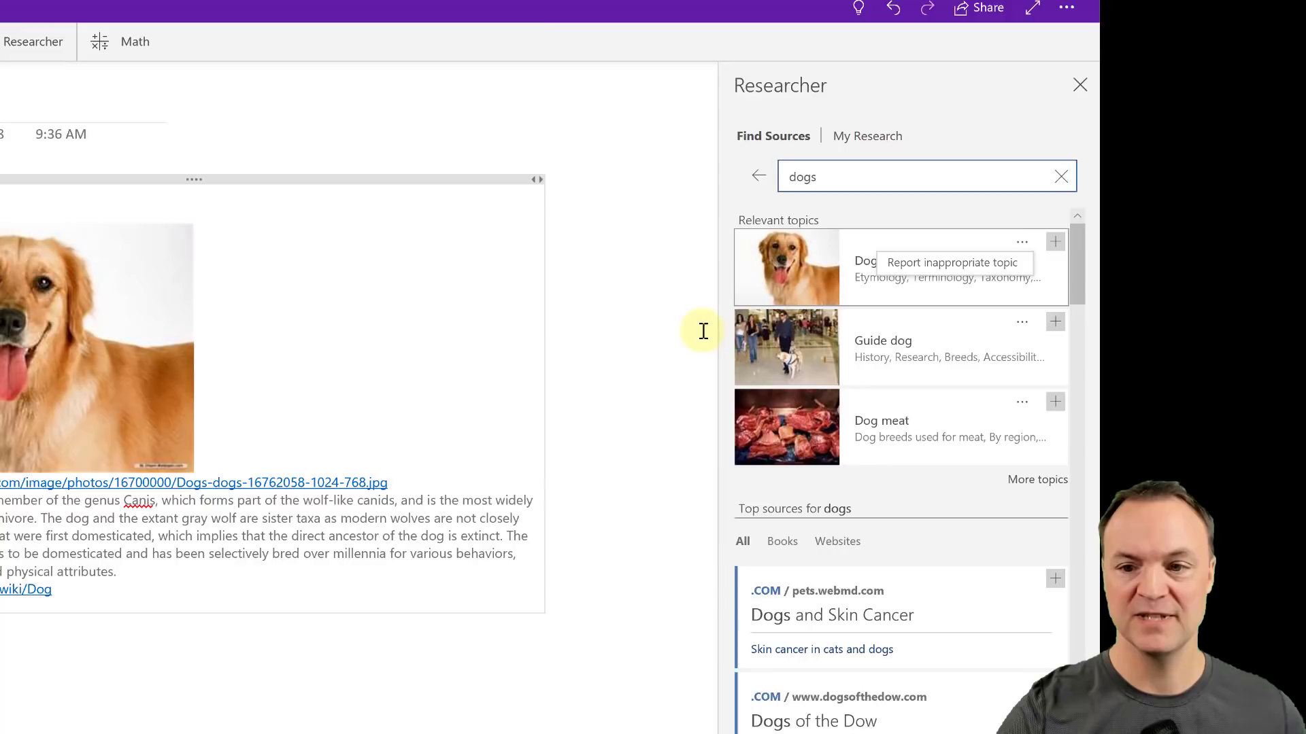
{"action": "left_click", "coordinate": [801, 272]}
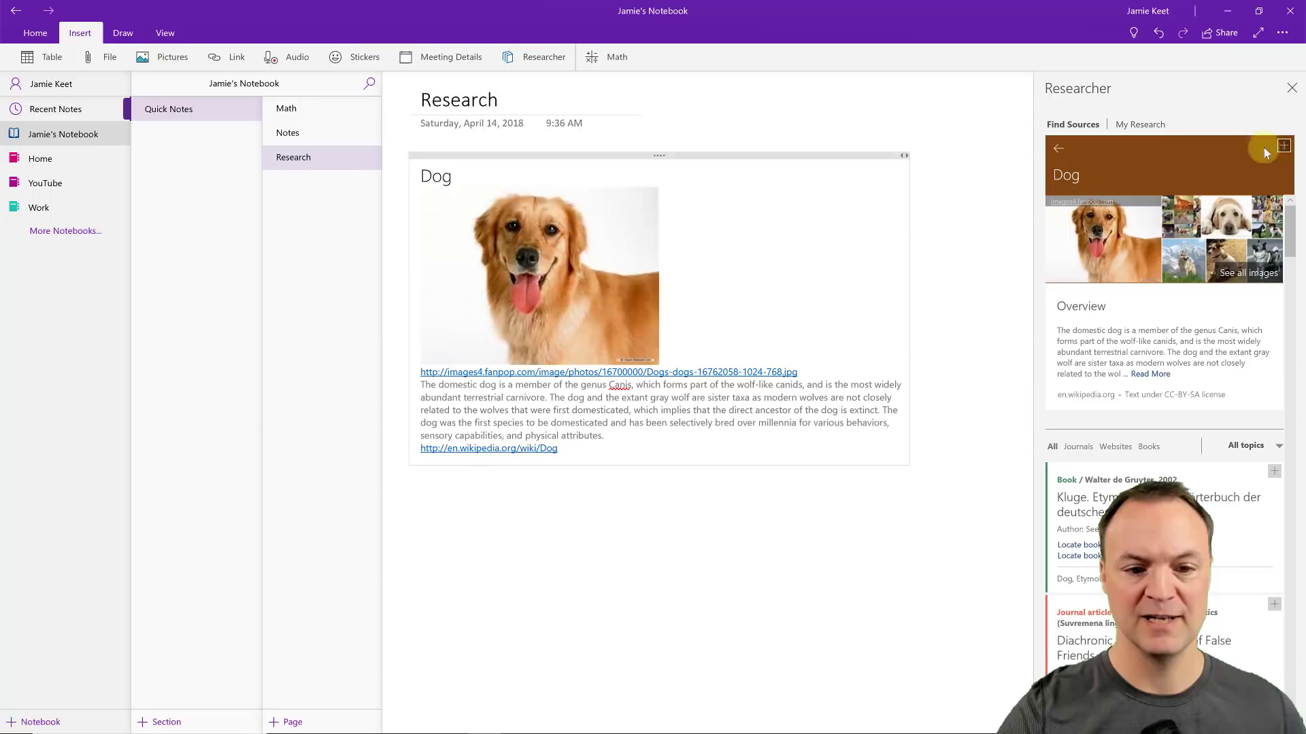
{"action": "left_click", "coordinate": [1107, 162]}
{"action": "scroll", "coordinate": [780, 410], "scroll_direction": "up", "scroll_amount": 3}
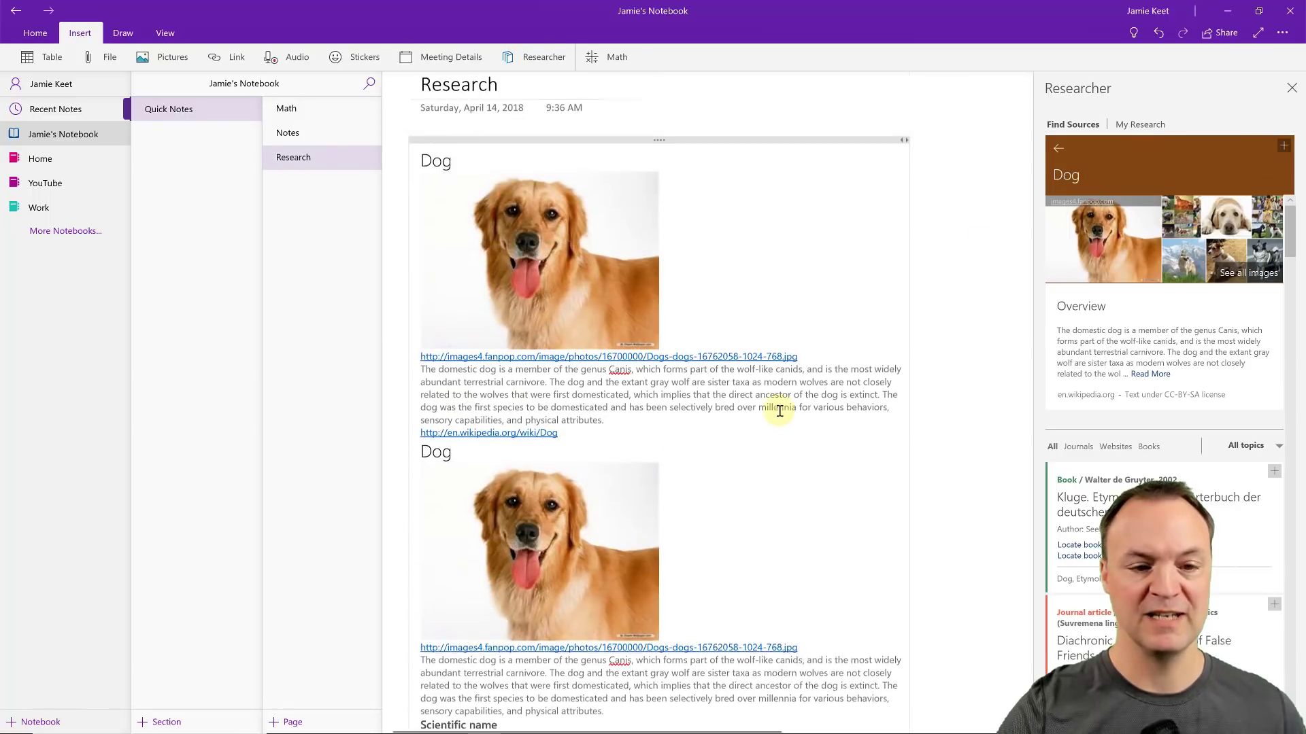
{"action": "scroll", "coordinate": [780, 410], "scroll_direction": "down", "scroll_amount": 7}
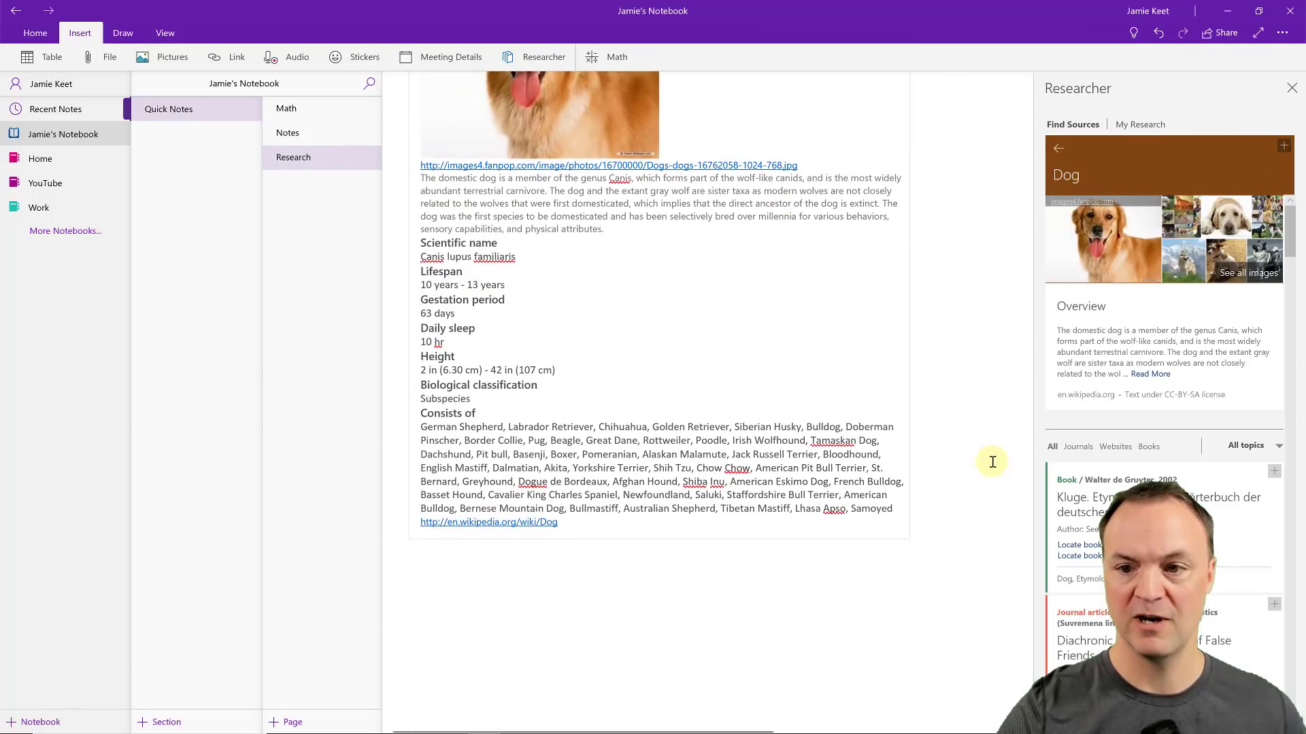
{"action": "scroll", "coordinate": [989, 459], "scroll_direction": "up", "scroll_amount": 6}
{"action": "scroll", "coordinate": [988, 458], "scroll_direction": "down", "scroll_amount": 7}
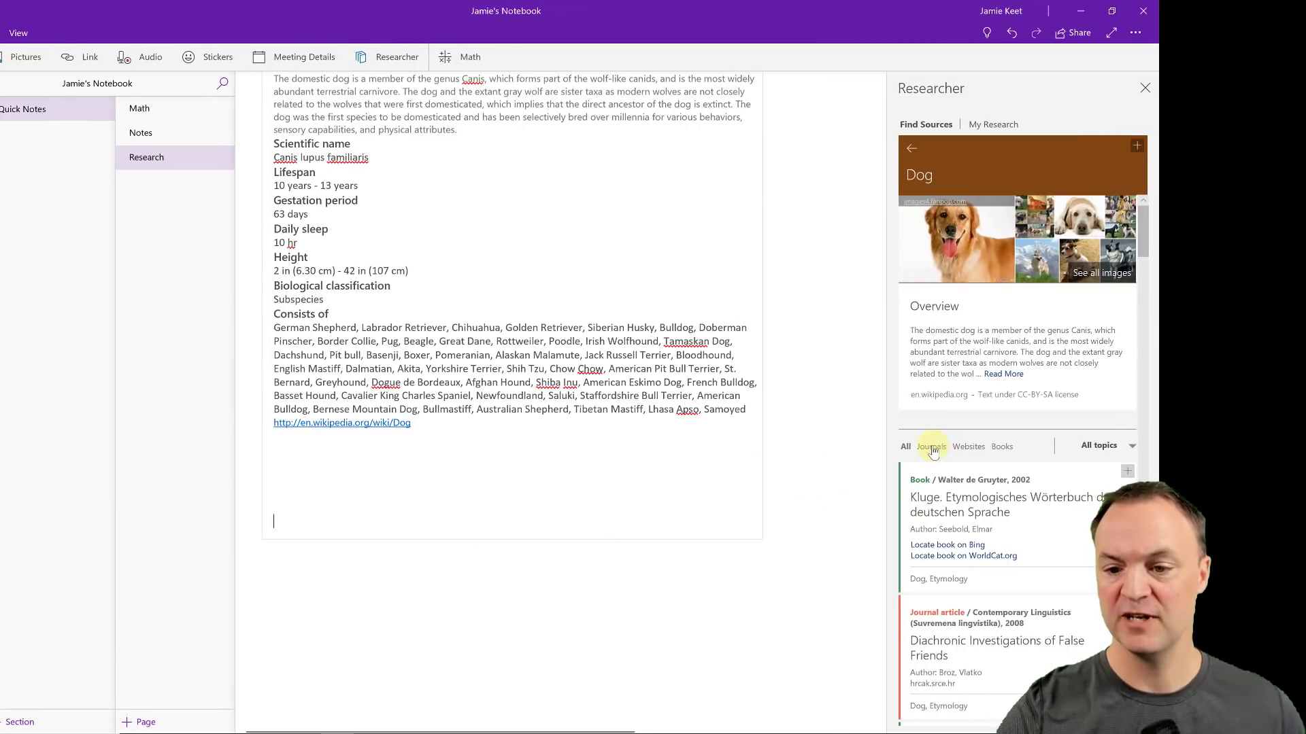
- Try the Journals, Websites and Books source filters, keeping results for all topics
{"action": "left_click", "coordinate": [932, 447]}
{"action": "left_click", "coordinate": [969, 449]}
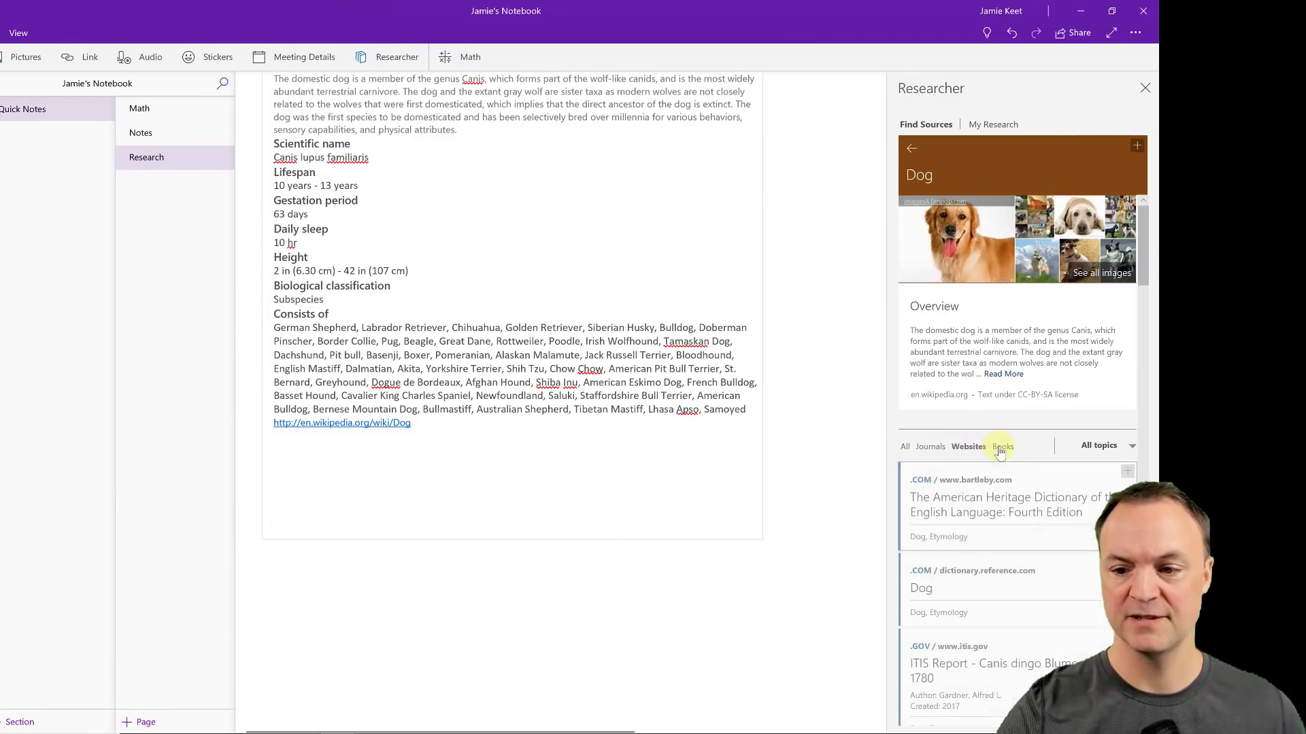
{"action": "left_click", "coordinate": [1003, 447]}
{"action": "left_click", "coordinate": [1132, 449]}
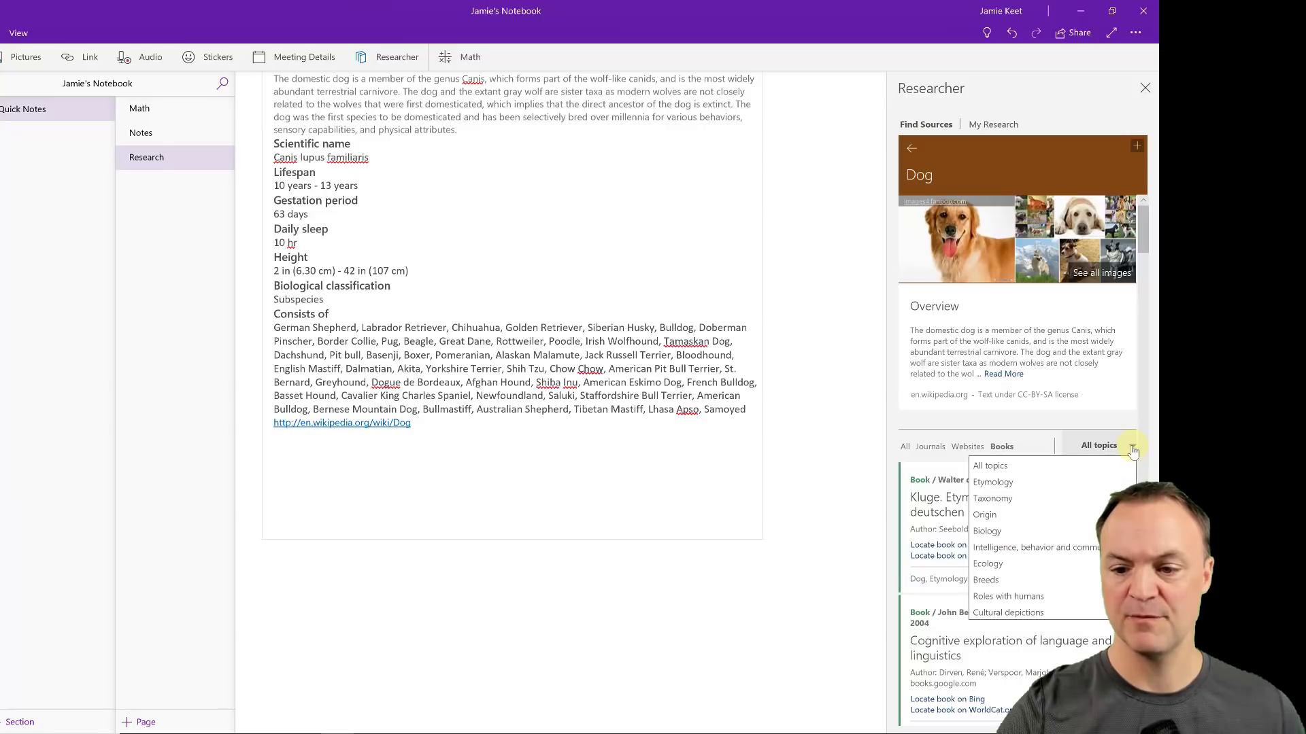
{"action": "left_click", "coordinate": [1132, 449]}
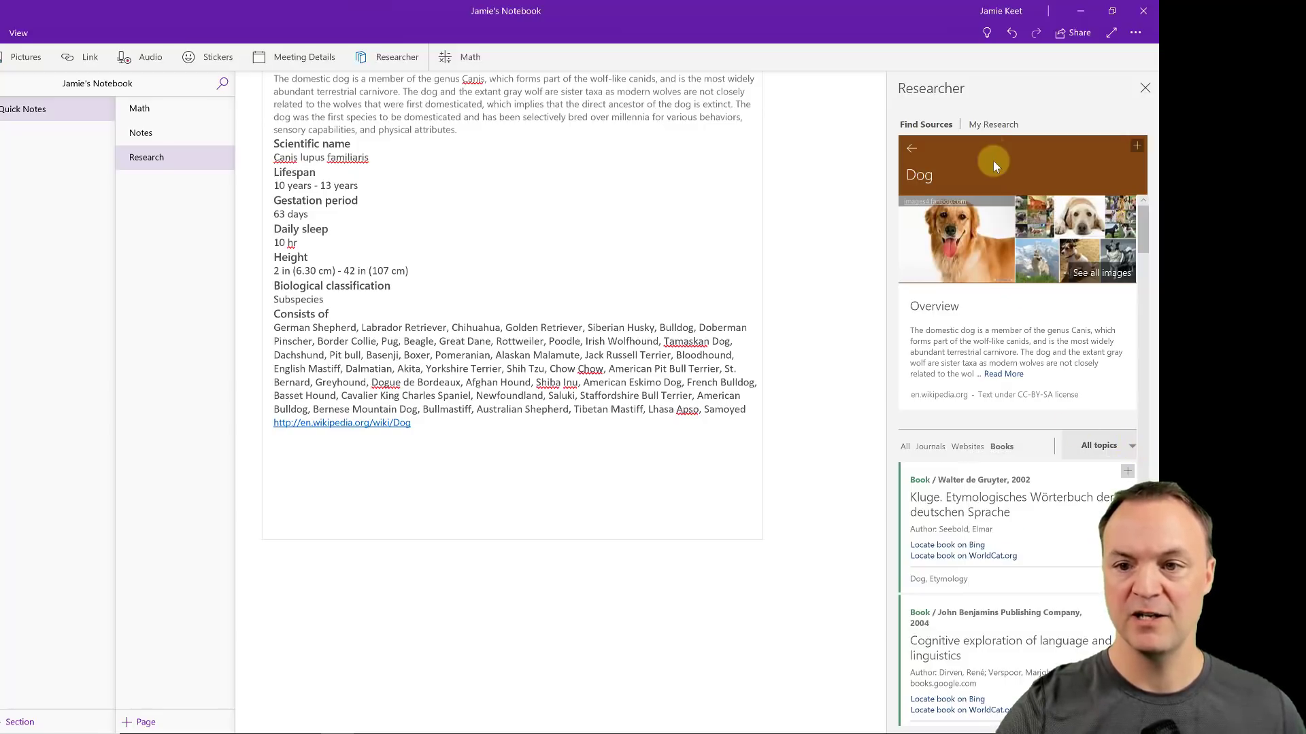
- From My Research, insert the Dogs of the Dow citation below the dog notes
{"action": "left_click", "coordinate": [993, 125]}
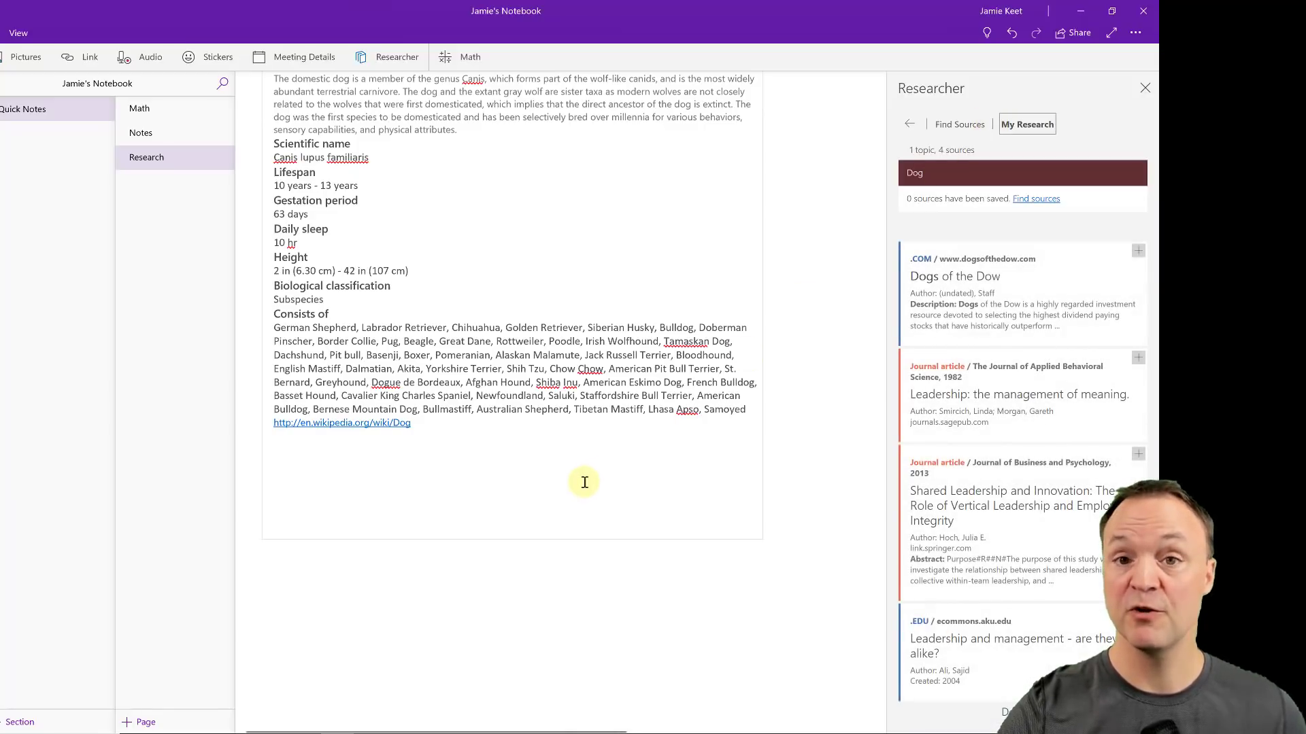
{"action": "left_click", "coordinate": [326, 599]}
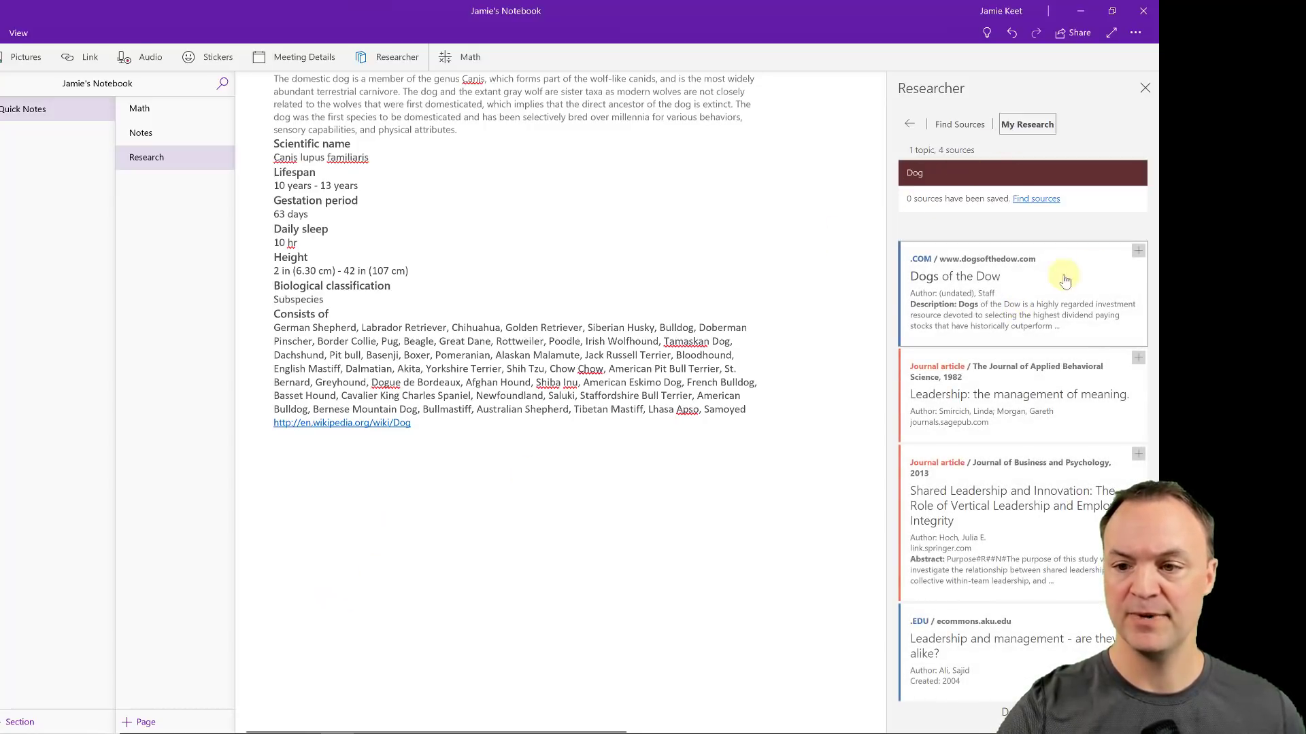
{"action": "left_click", "coordinate": [1139, 253]}
{"action": "scroll", "coordinate": [722, 503], "scroll_direction": "down", "scroll_amount": 3}
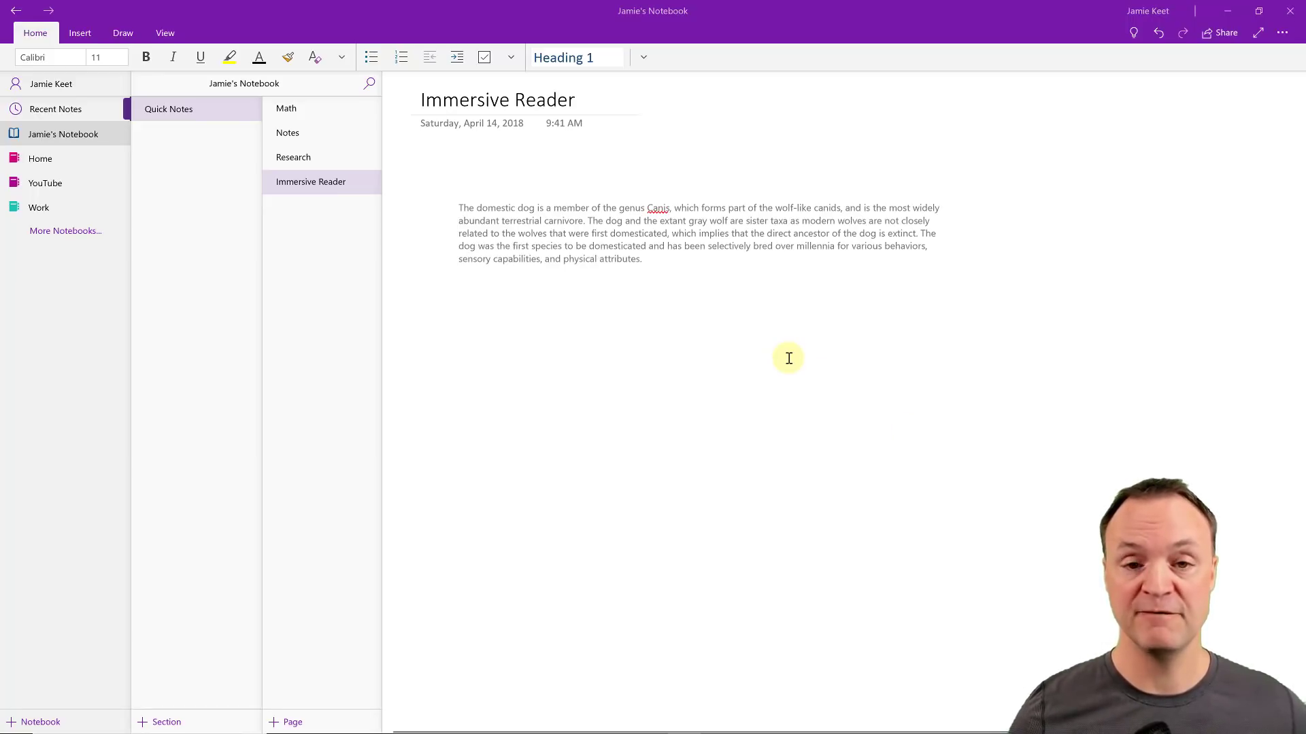
- Open the dog paragraph in Immersive Reader from the View tab
{"action": "left_click", "coordinate": [170, 32]}
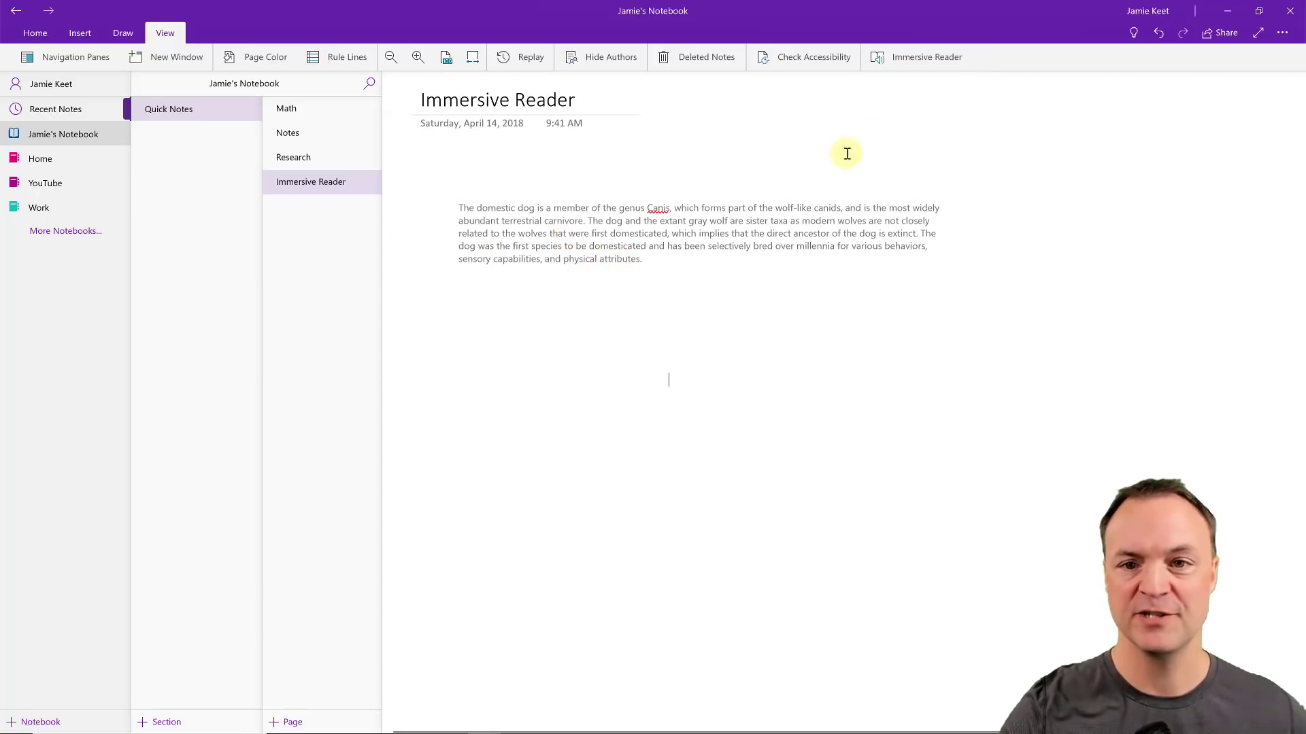
{"action": "left_click", "coordinate": [925, 61]}
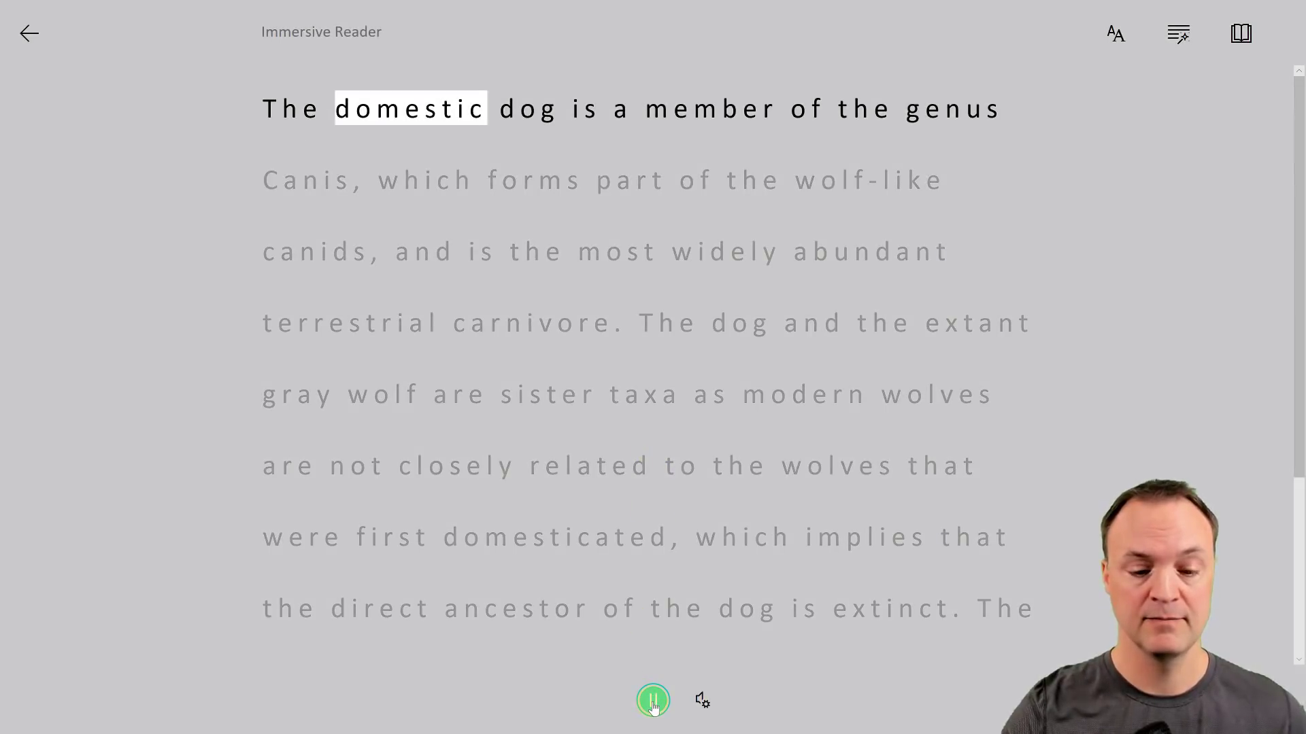
- Set read-aloud Voice Speed to 0.75 with the Male voice, then play and pause it
{"action": "left_click", "coordinate": [653, 704]}
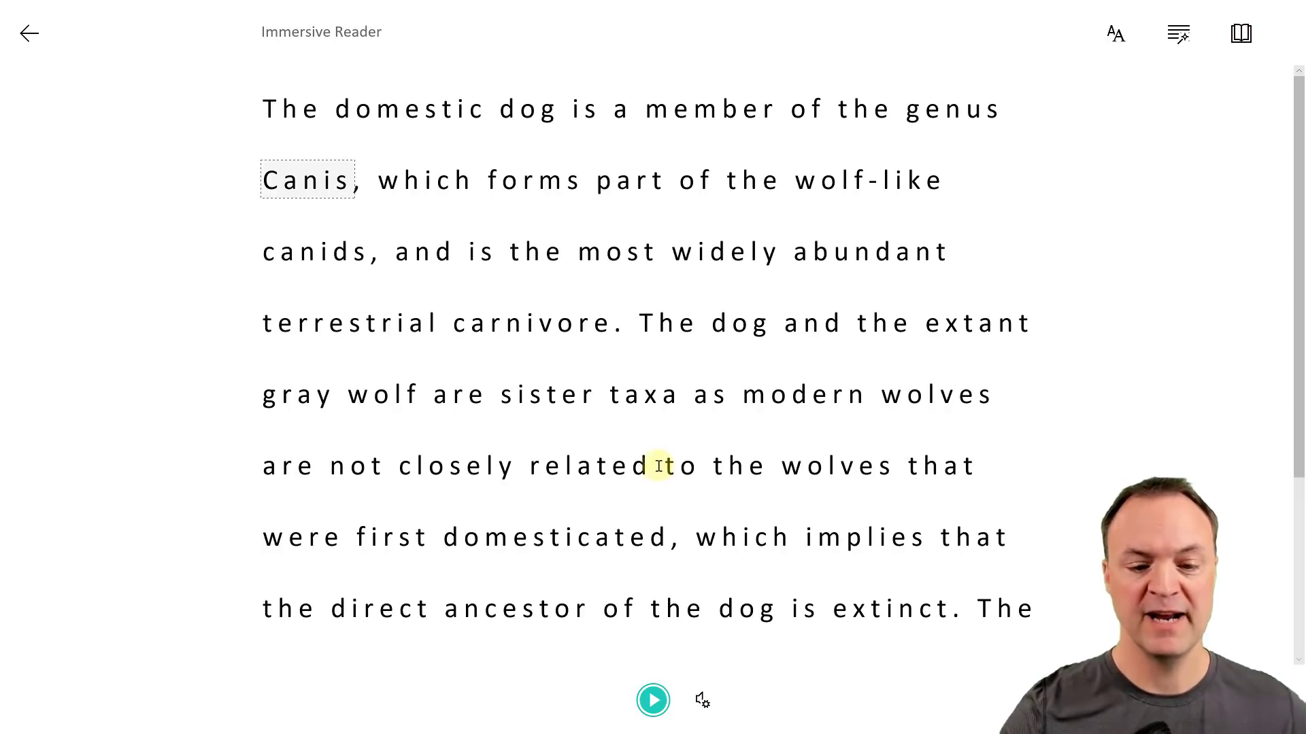
{"action": "left_click", "coordinate": [703, 707]}
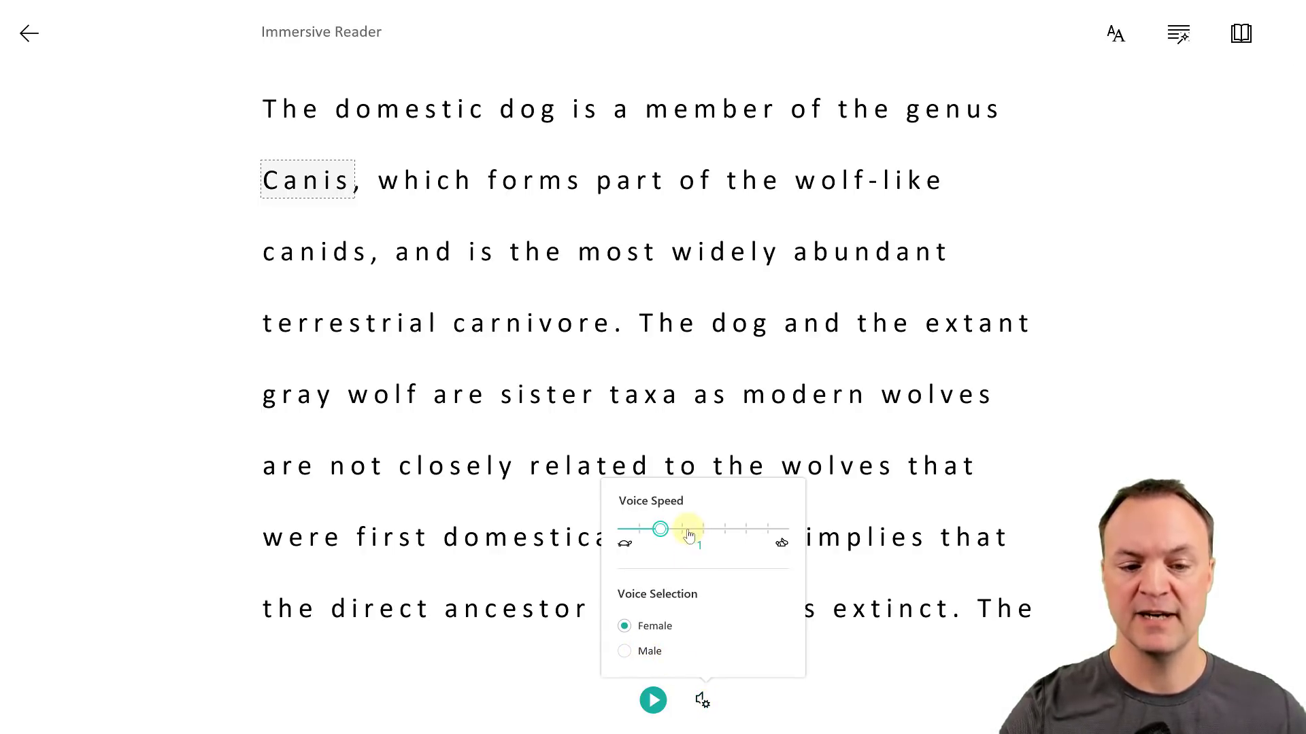
{"action": "left_click_drag", "start_coordinate": [663, 536], "coordinate": [644, 535]}
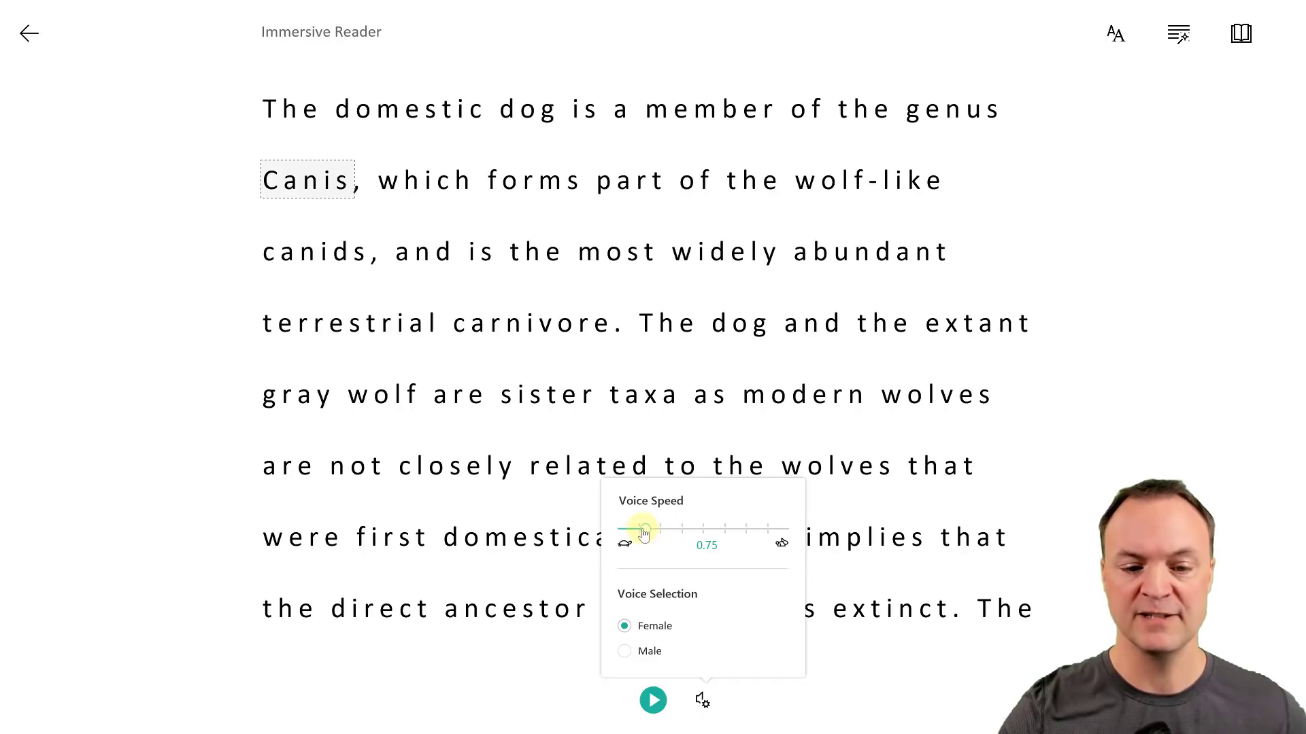
{"action": "left_click", "coordinate": [625, 652]}
{"action": "left_click", "coordinate": [653, 700]}
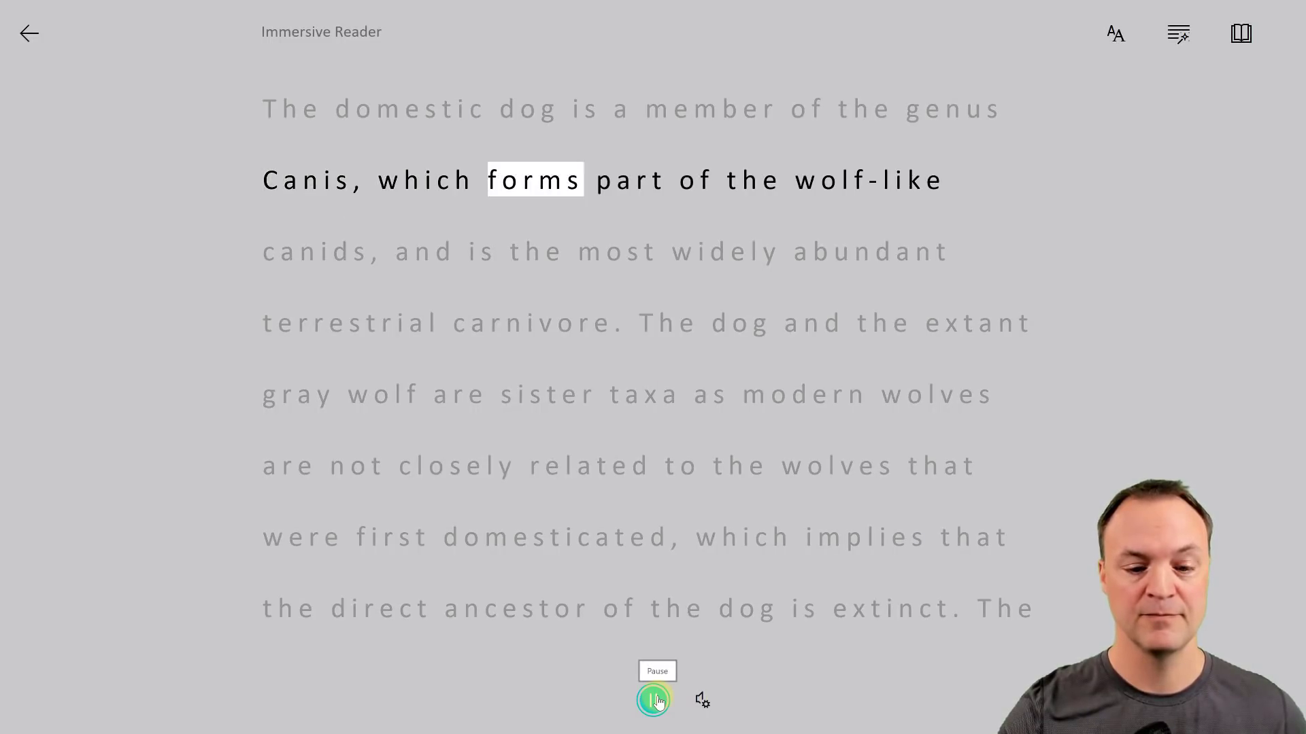
{"action": "left_click", "coordinate": [654, 700]}
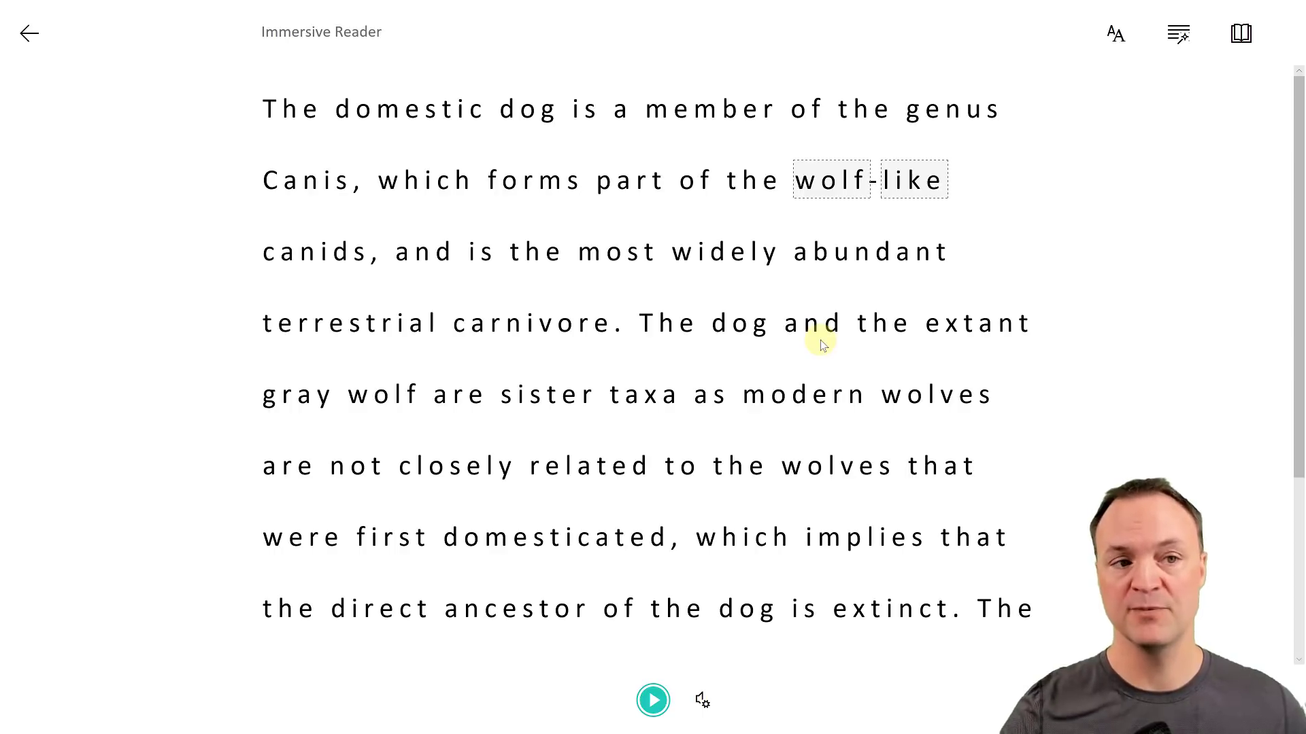
- Resize the Immersive Reader text, preview the yellow, cyan and green themes, then return to white
{"action": "left_click", "coordinate": [1115, 37]}
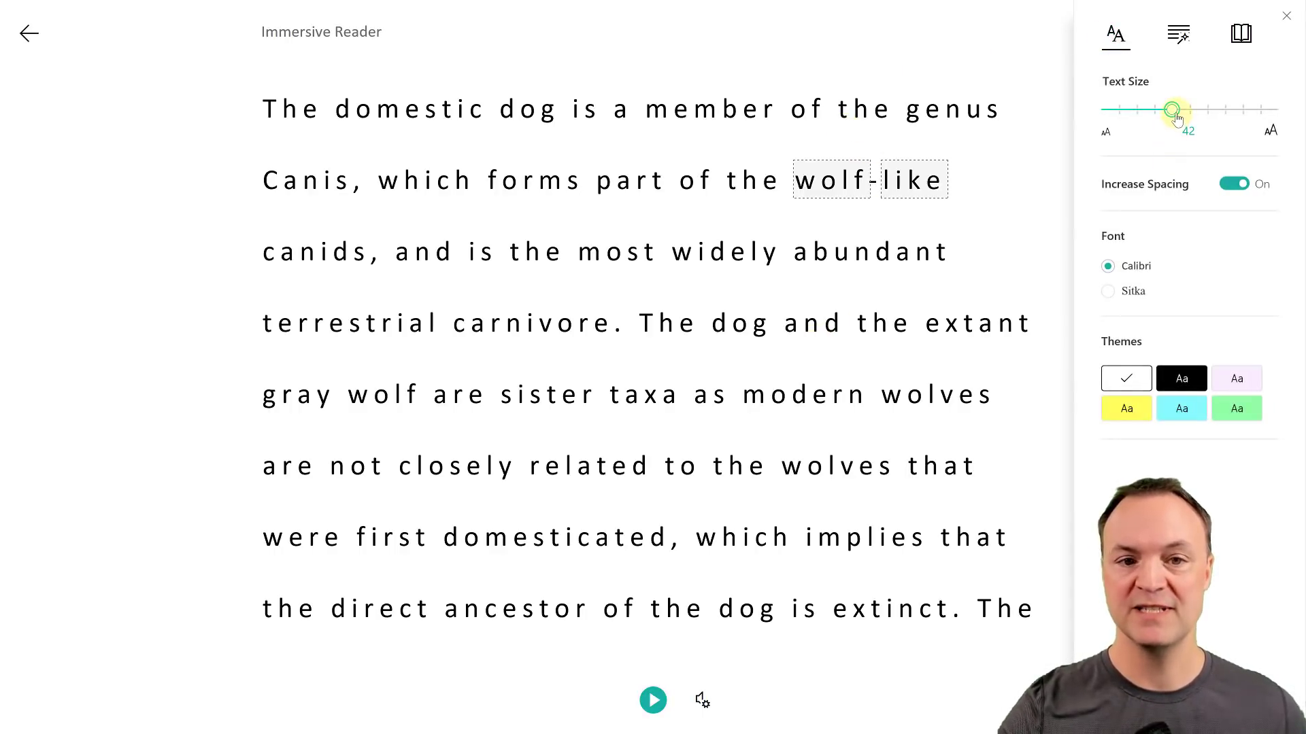
{"action": "mouse_move", "coordinate": [1178, 119]}
{"action": "left_mouse_down"}
{"action": "mouse_move", "coordinate": [1192, 119]}
{"action": "mouse_move", "coordinate": [1172, 114]}
{"action": "left_mouse_up"}
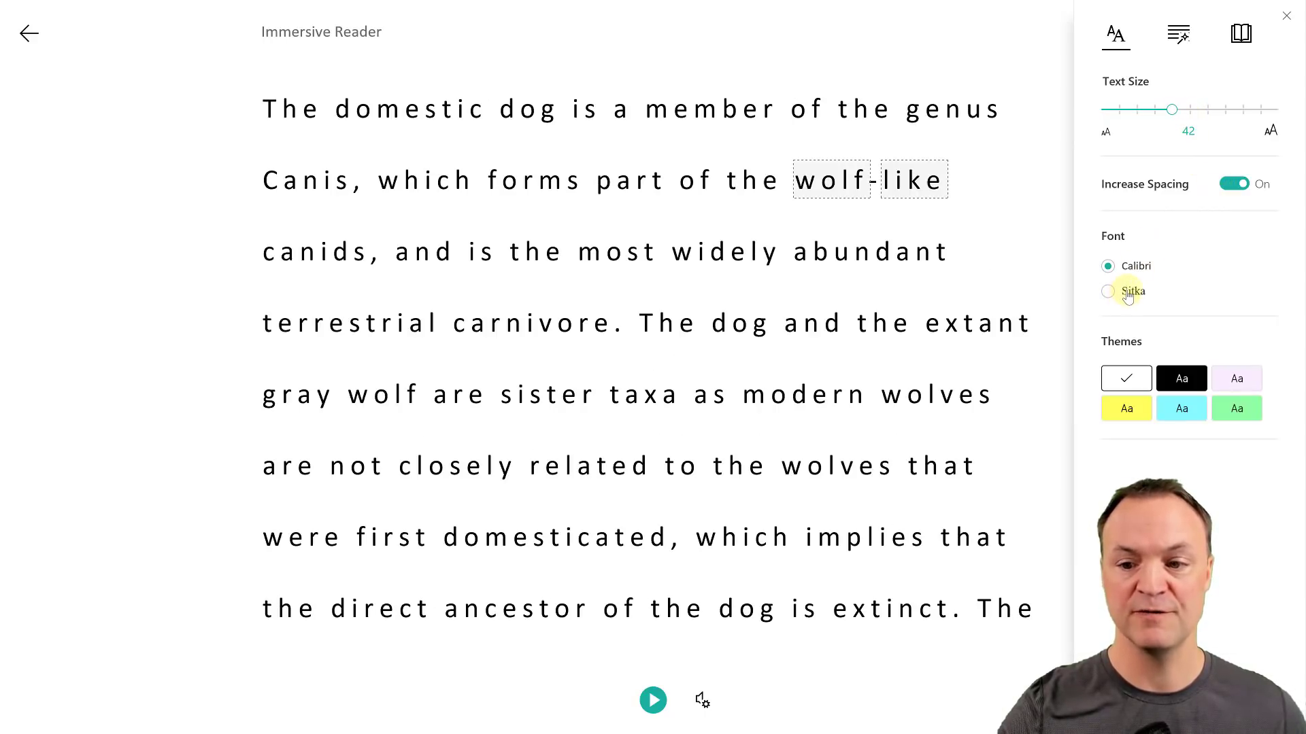
{"action": "left_click", "coordinate": [1183, 381]}
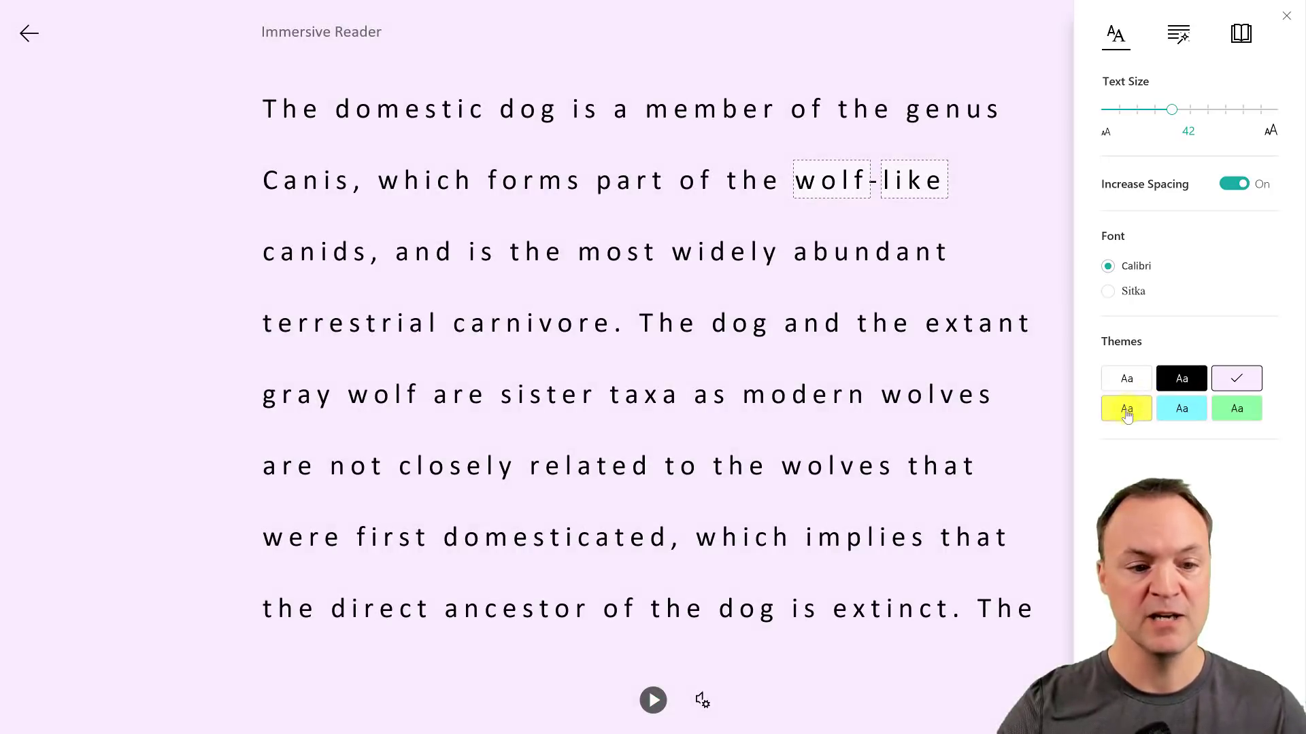
{"action": "left_click", "coordinate": [1127, 410]}
{"action": "left_click", "coordinate": [1167, 416]}
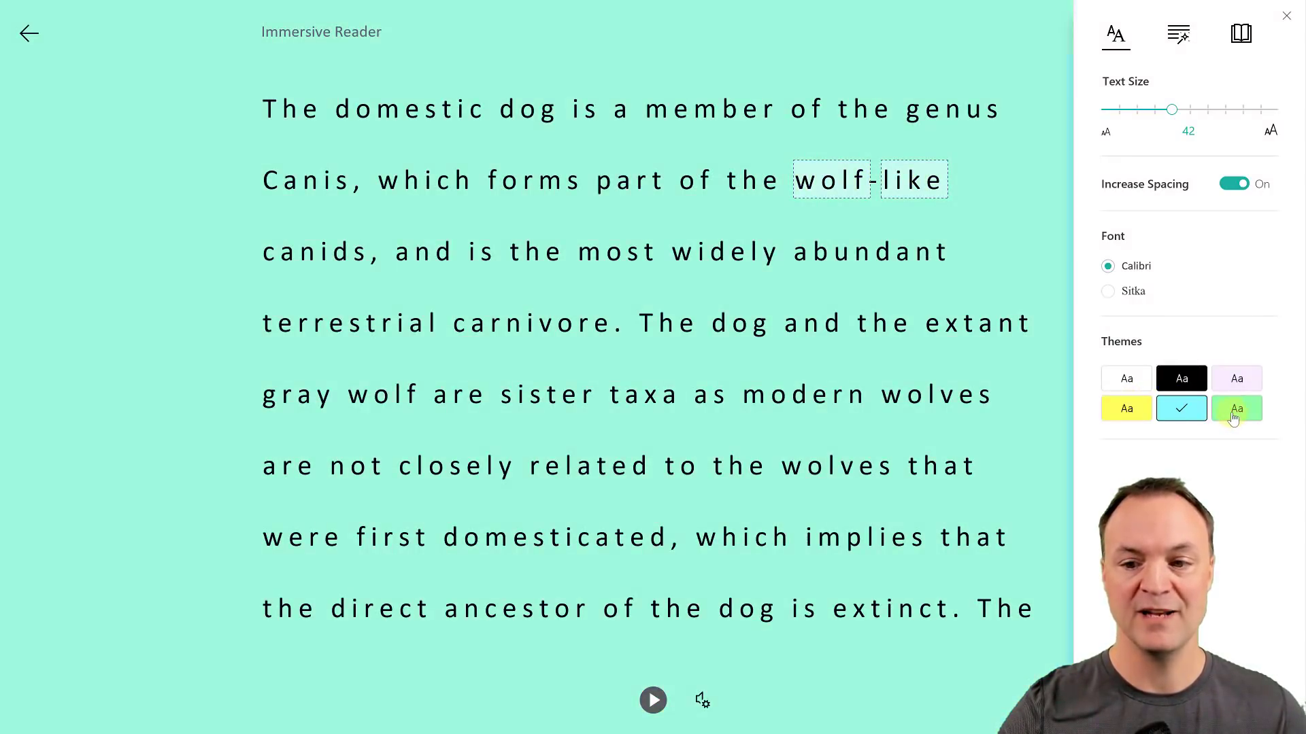
{"action": "left_click", "coordinate": [1235, 410]}
{"action": "left_click", "coordinate": [1139, 381]}
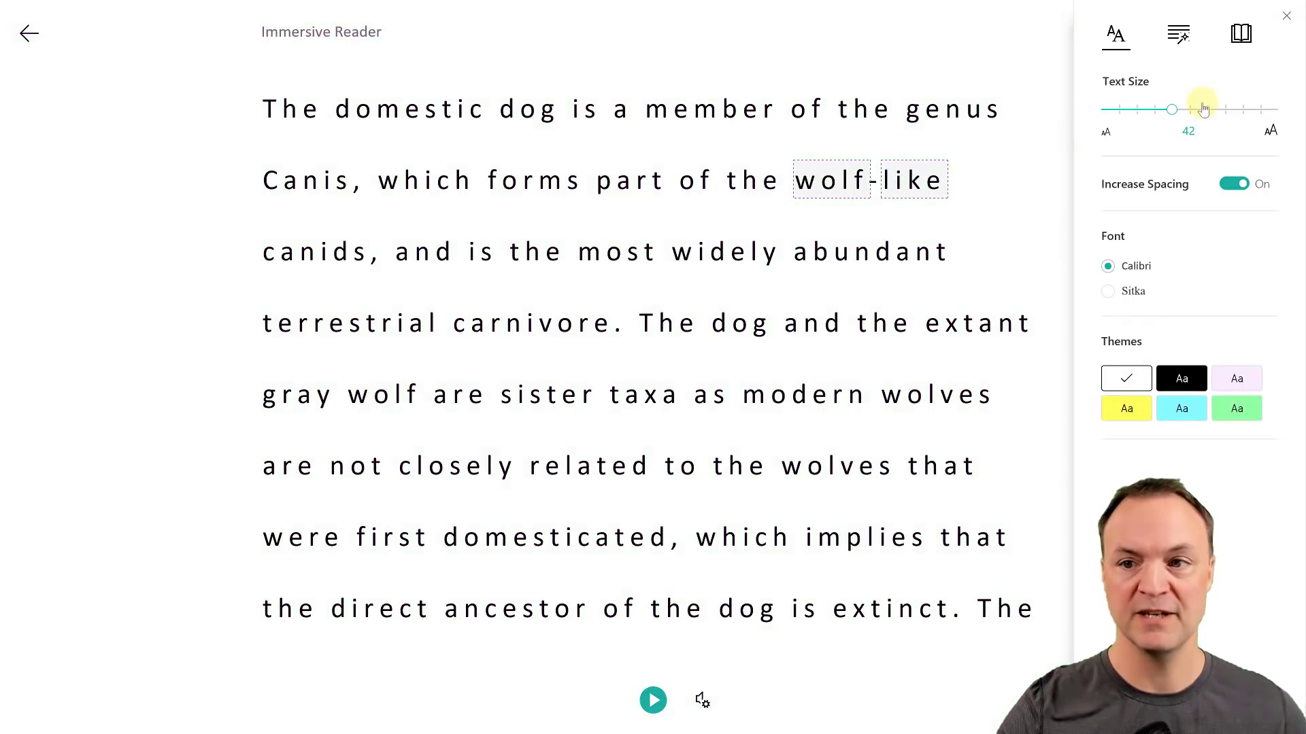
{"action": "left_click", "coordinate": [1179, 36]}
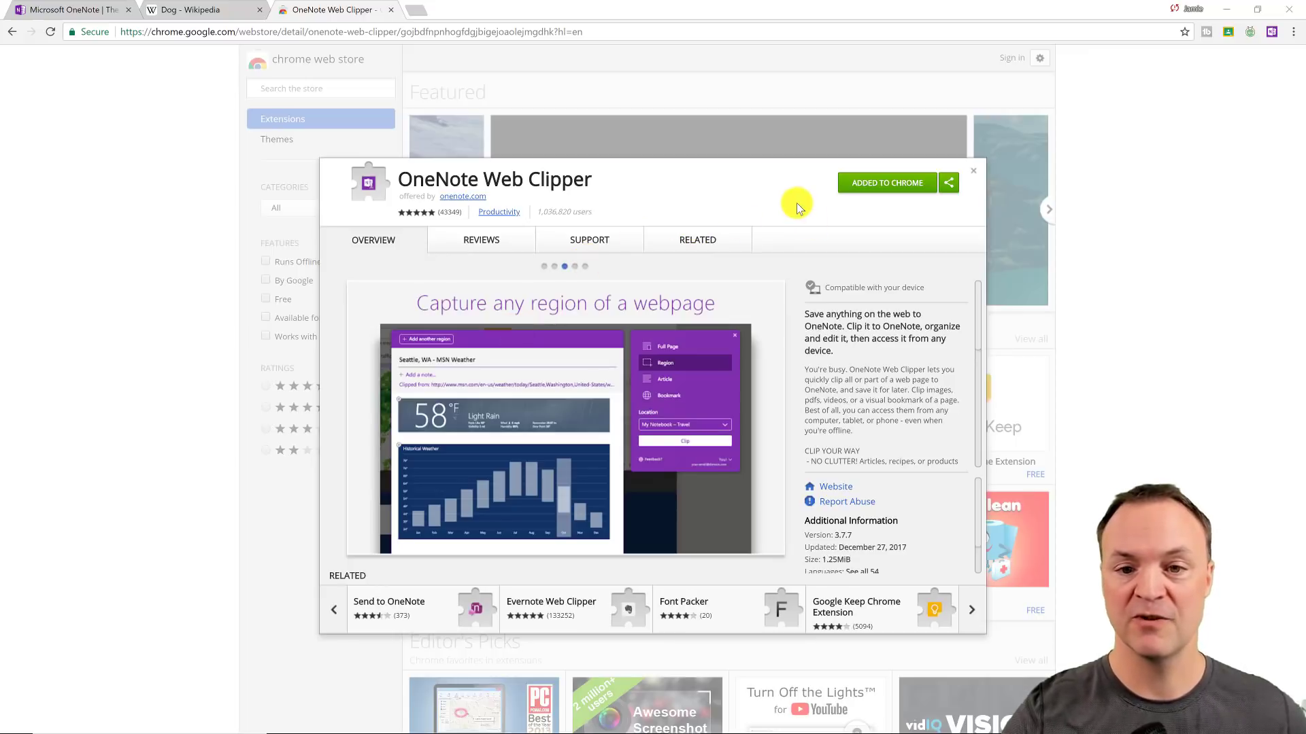
- Dismiss the Web Clipper store listing and go to the Dog - Wikipedia tab
{"action": "left_click", "coordinate": [970, 172]}
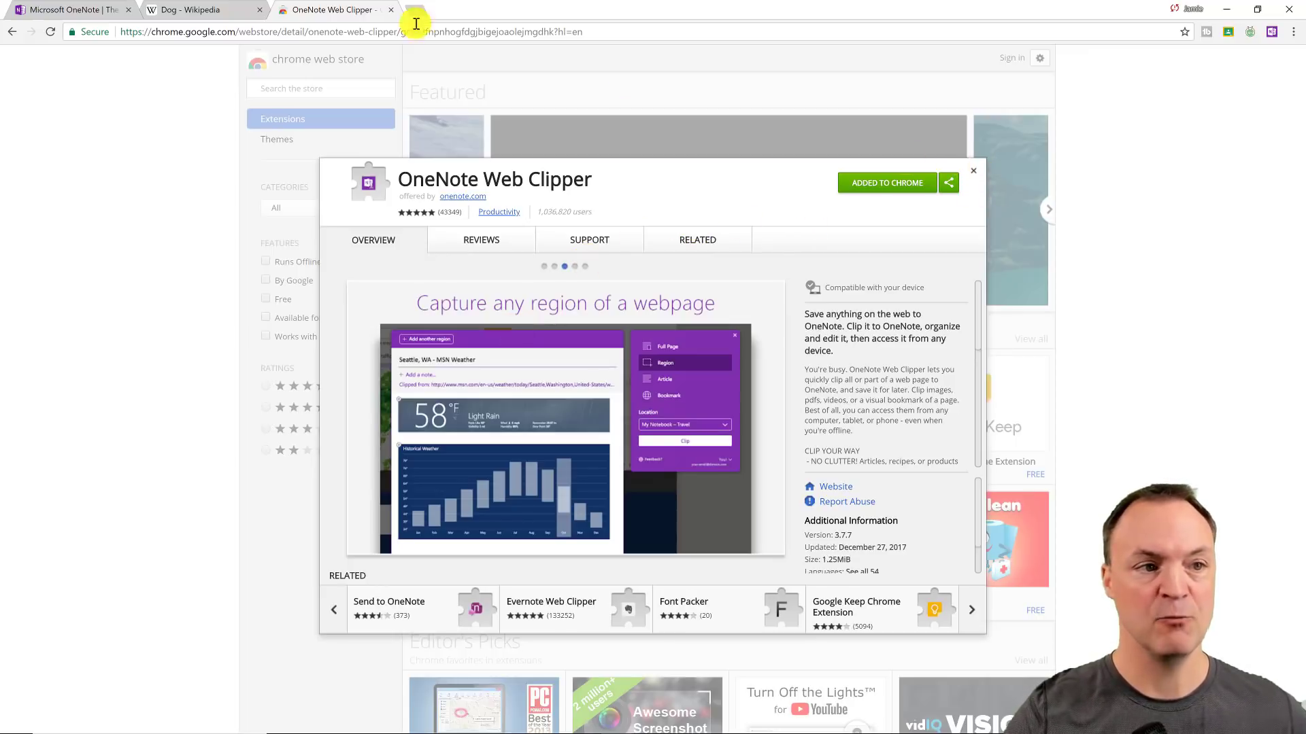
{"action": "left_click", "coordinate": [226, 13]}
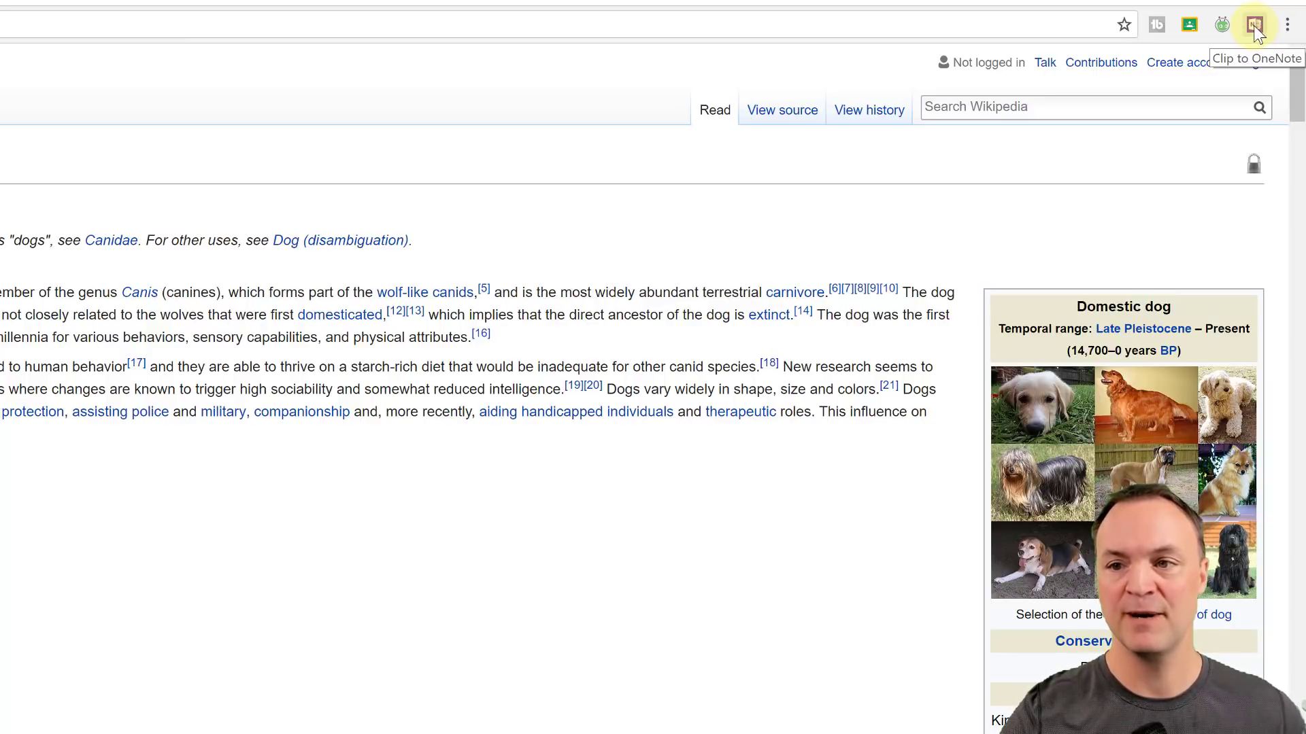
- After briefly trying Region mode, clip the full Dog page into the main notebook's Quick Notes
{"action": "left_click", "coordinate": [1253, 26]}
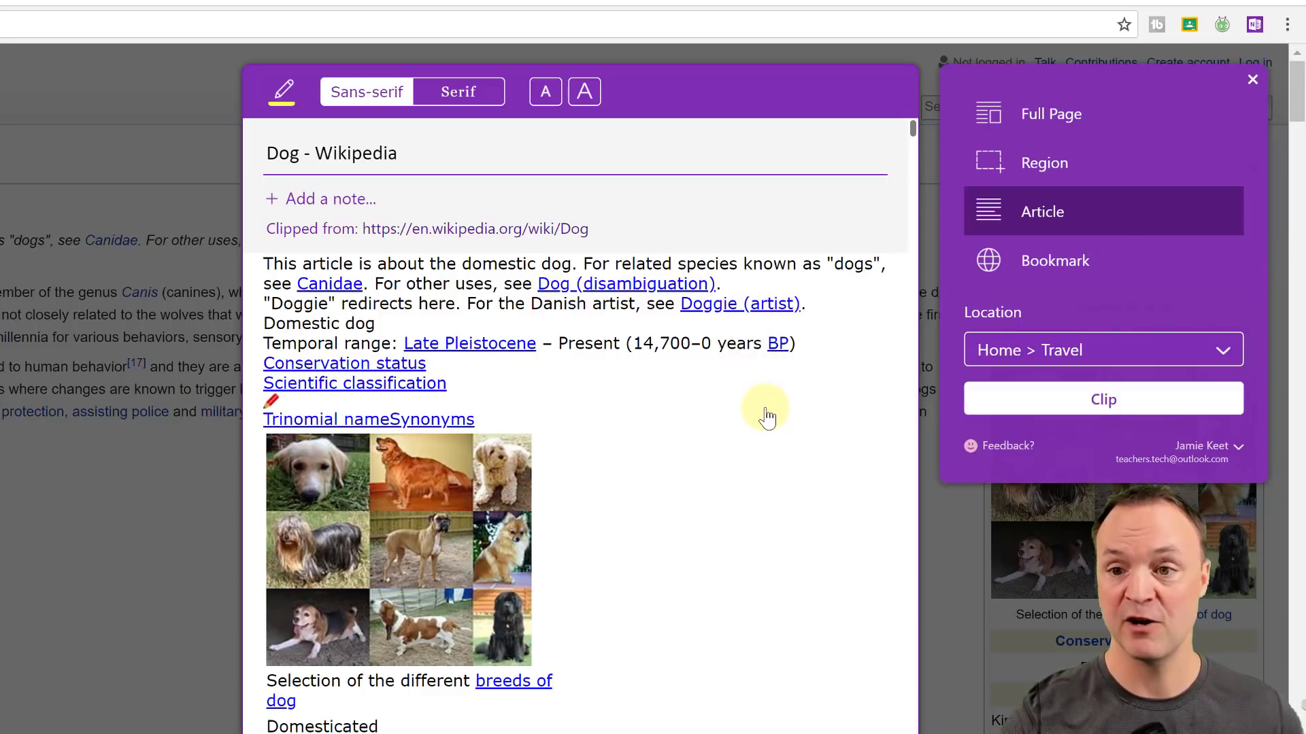
{"action": "left_click", "coordinate": [1061, 163]}
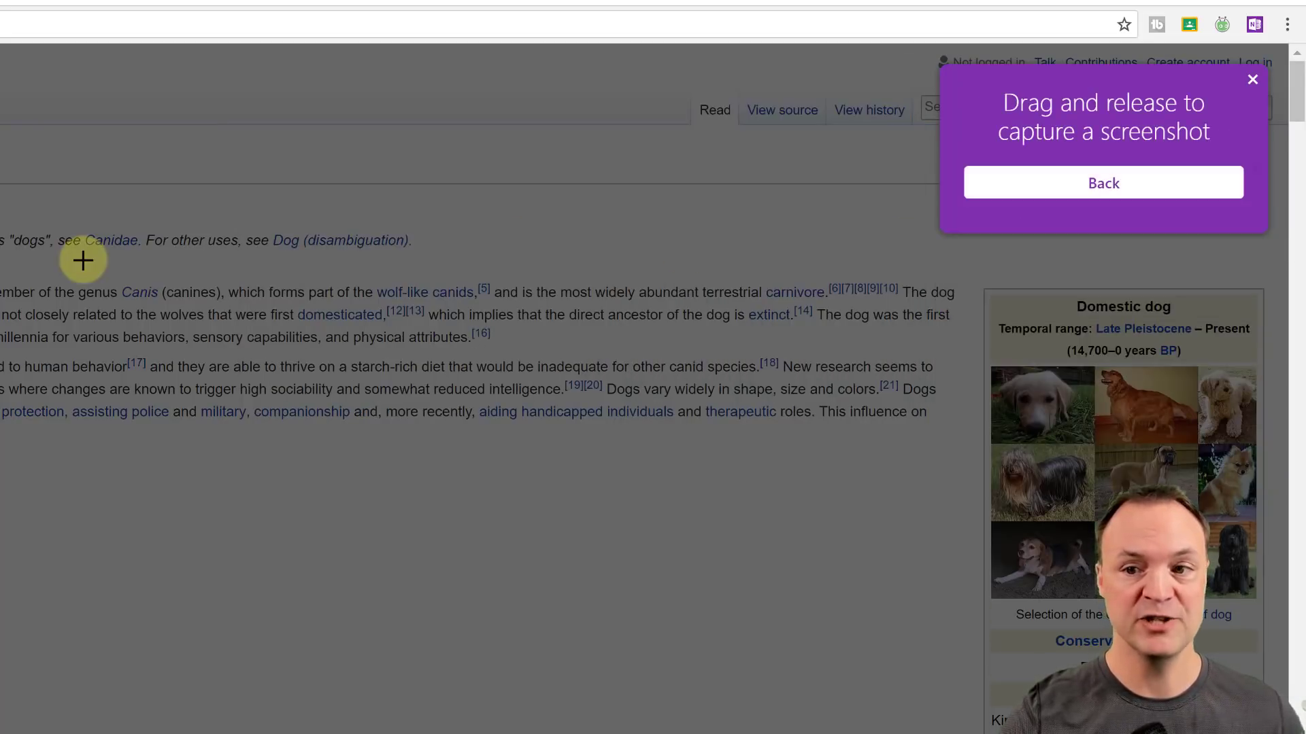
{"action": "left_click_drag", "start_coordinate": [0, 196], "coordinate": [854, 705]}
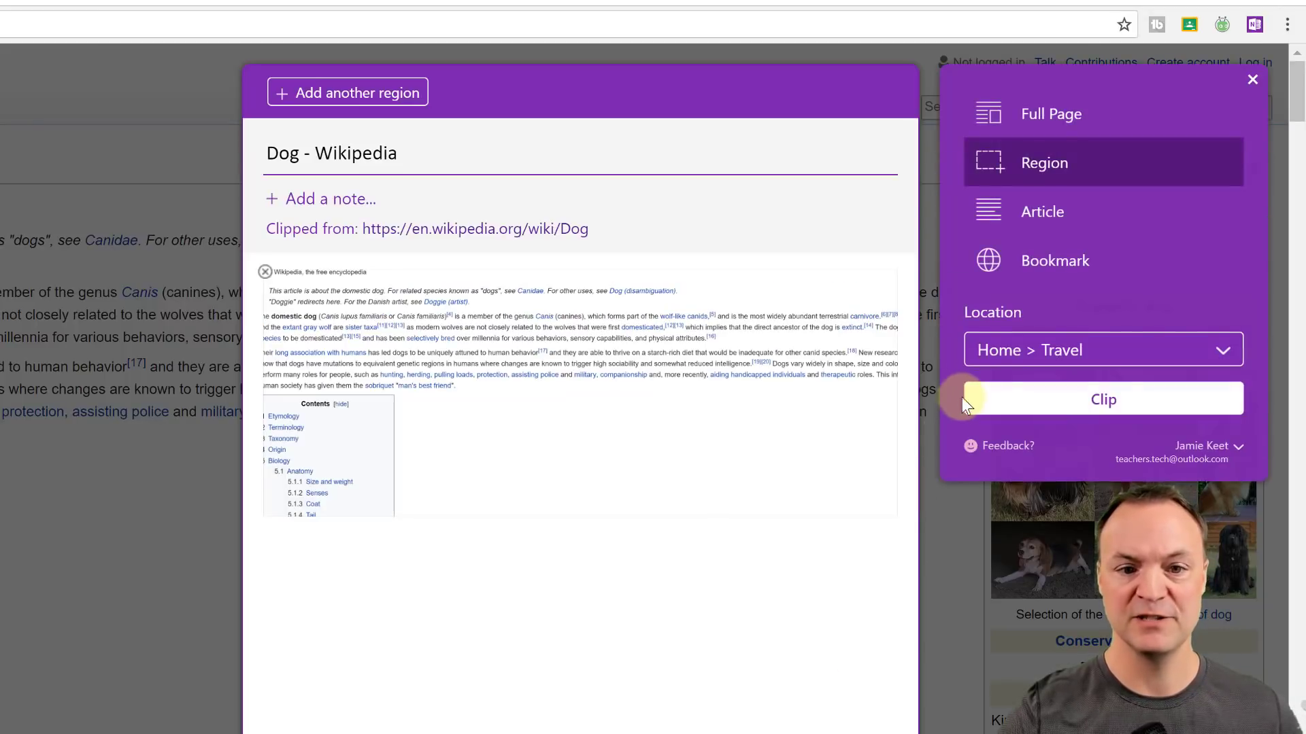
{"action": "left_click", "coordinate": [1068, 135]}
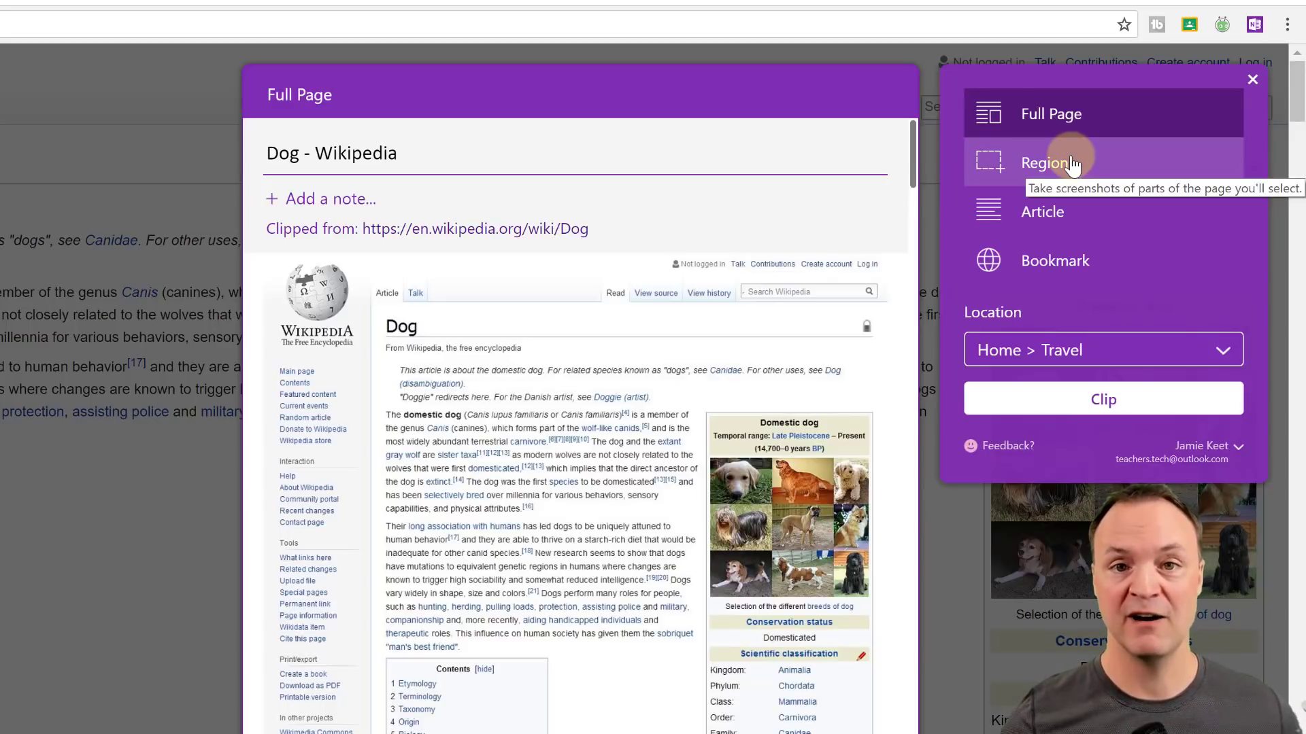
{"action": "left_click", "coordinate": [1102, 333]}
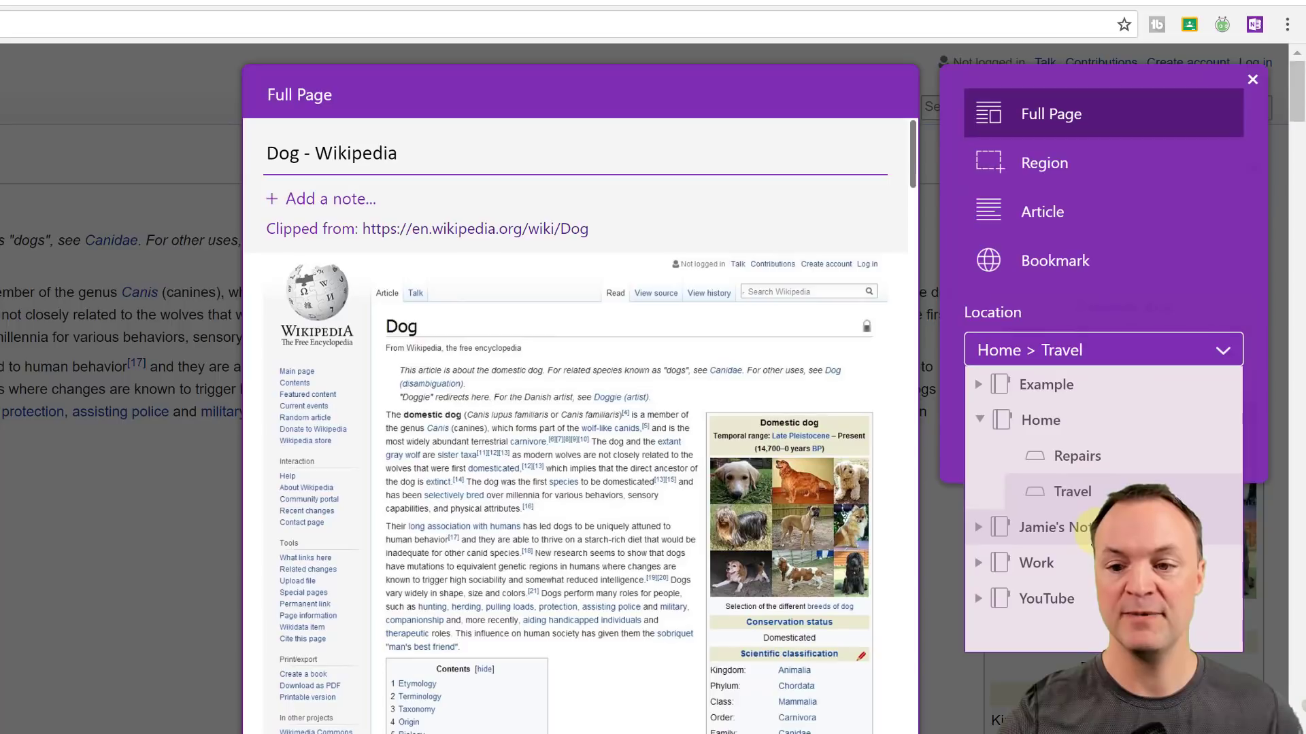
{"action": "left_click", "coordinate": [1042, 537]}
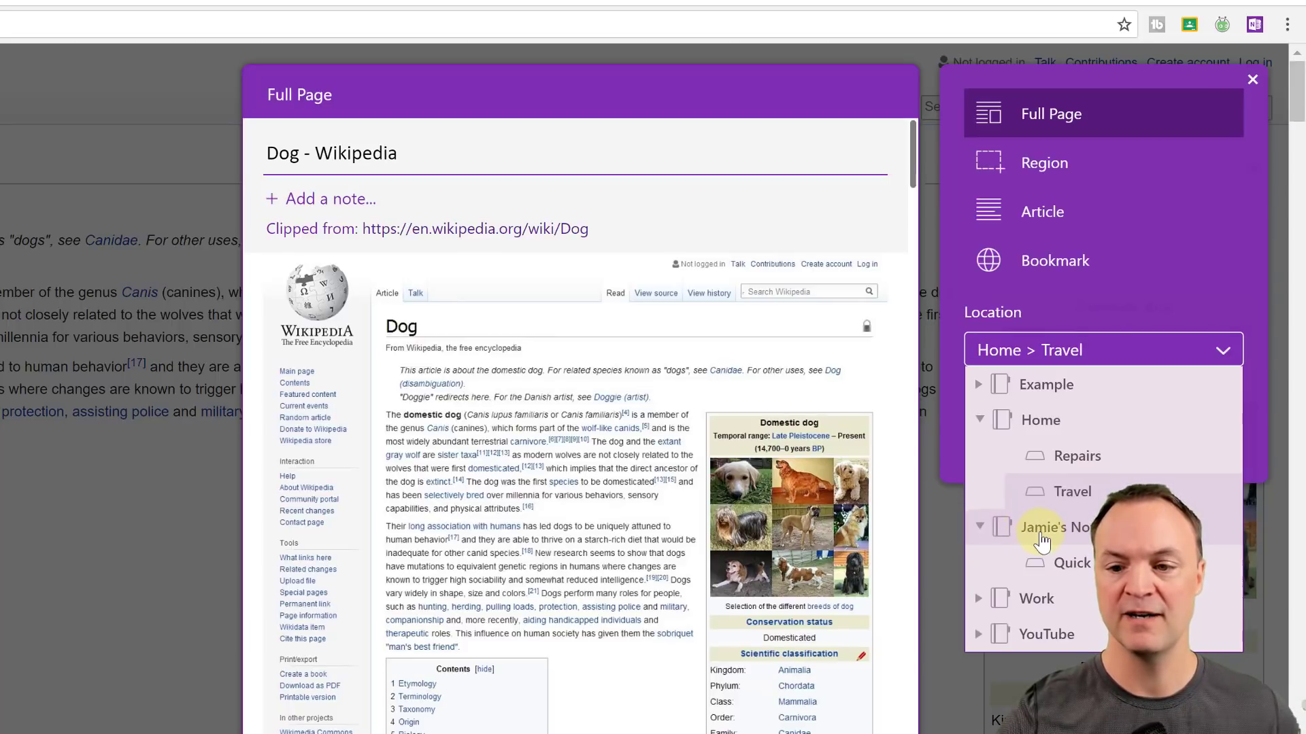
{"action": "left_click", "coordinate": [1064, 563]}
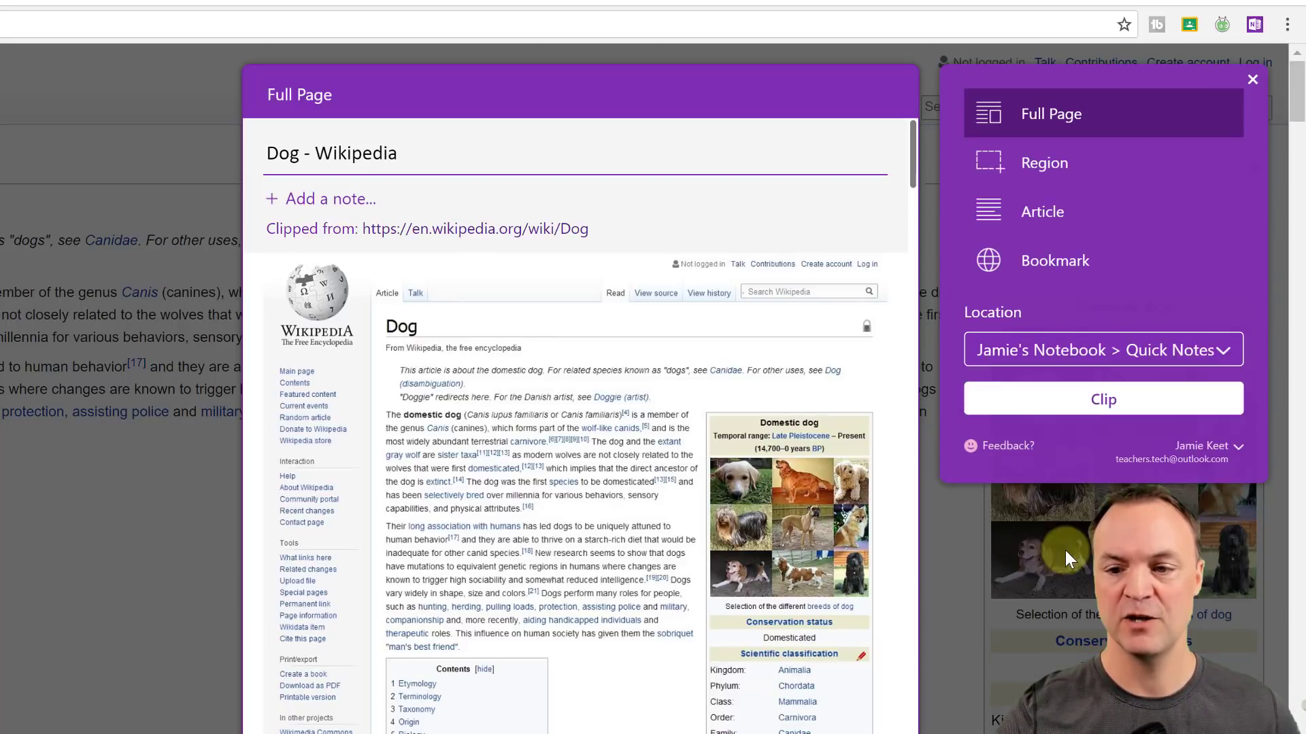
{"action": "left_click", "coordinate": [1101, 402]}
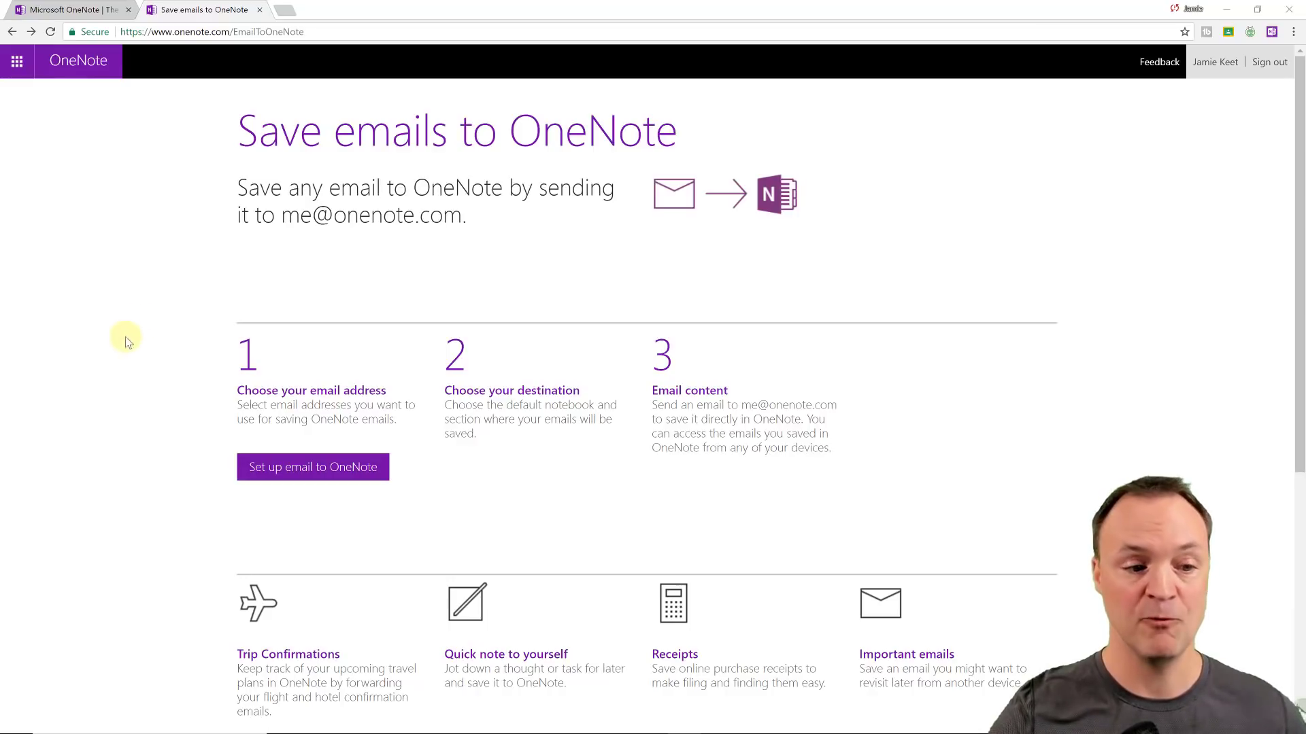
- Start the email-to-OneNote setup and review Your addresses and Choose Location
{"action": "left_click", "coordinate": [306, 467]}
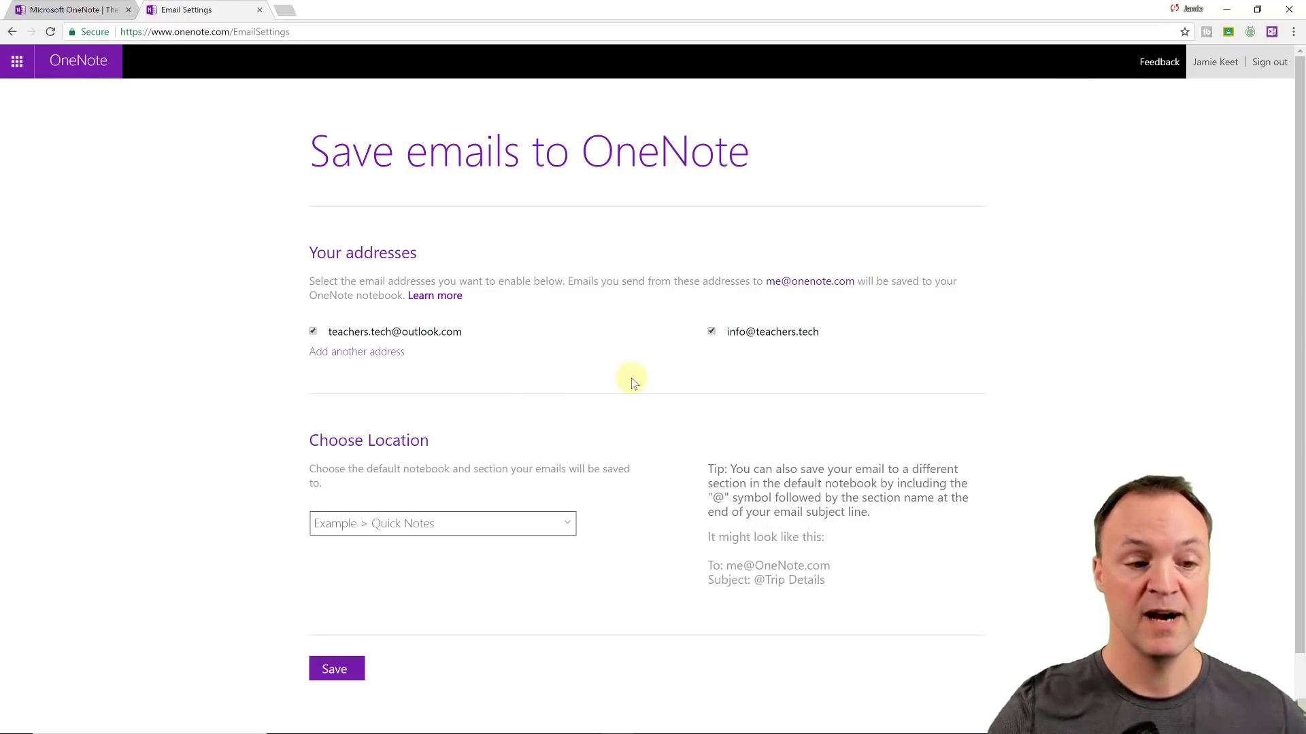
{"action": "scroll", "coordinate": [640, 498], "scroll_direction": "down", "scroll_amount": 1}
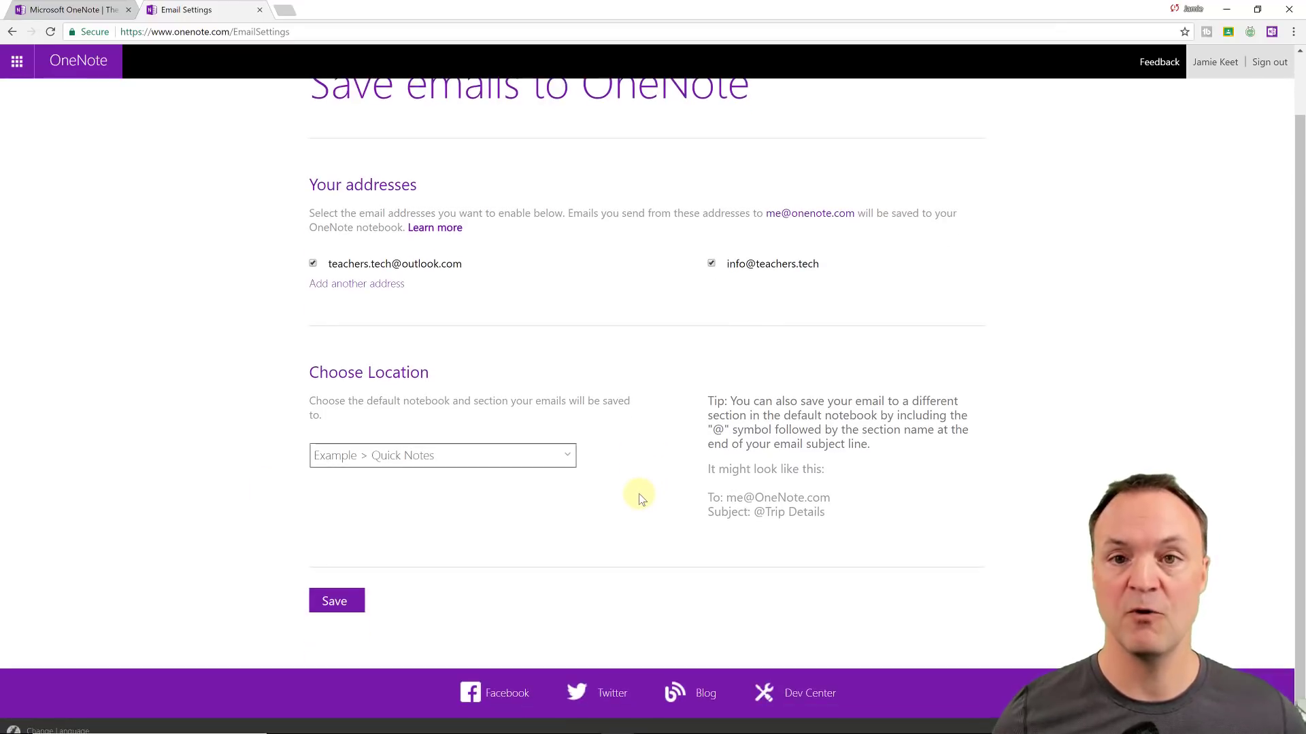